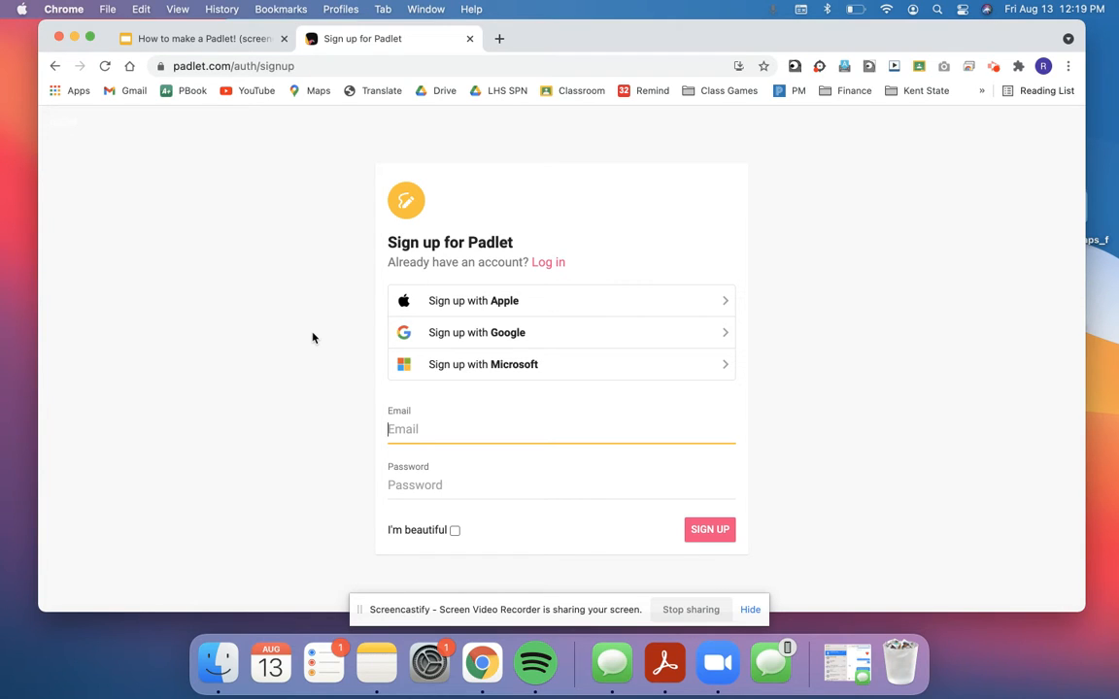
- Sign up for Padlet with Google, using the first Google account offered
left_click(430, 333)
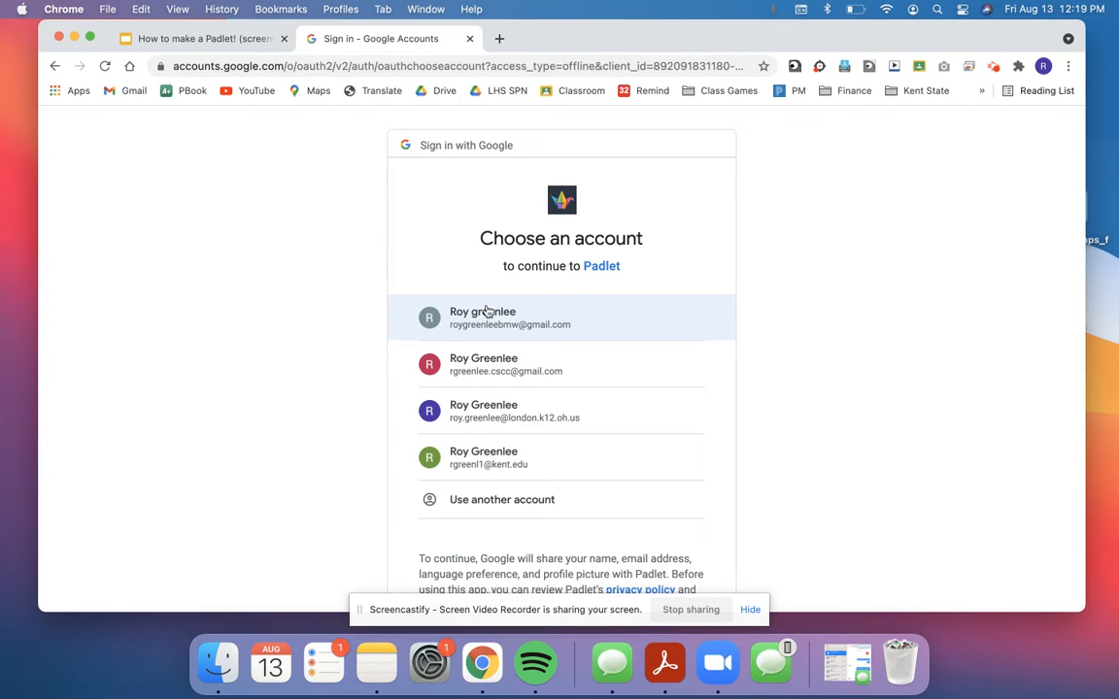
left_click(488, 311)
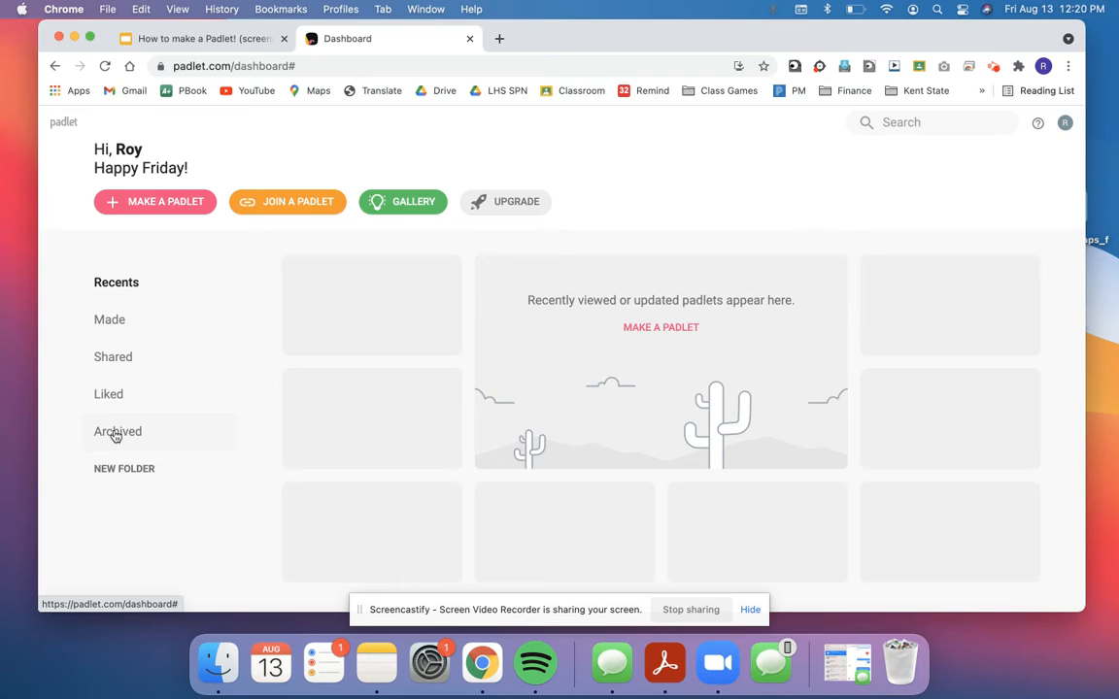
- Make a new padlet from the blank Wall layout
left_click(148, 206)
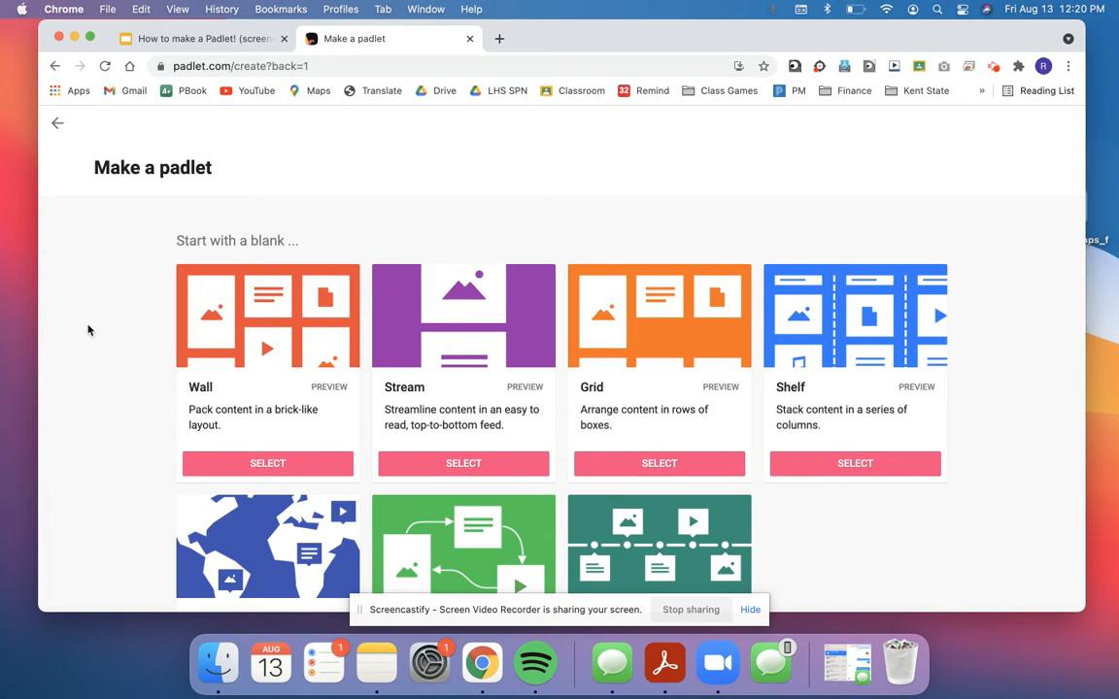
scroll(117, 313, "down", 2)
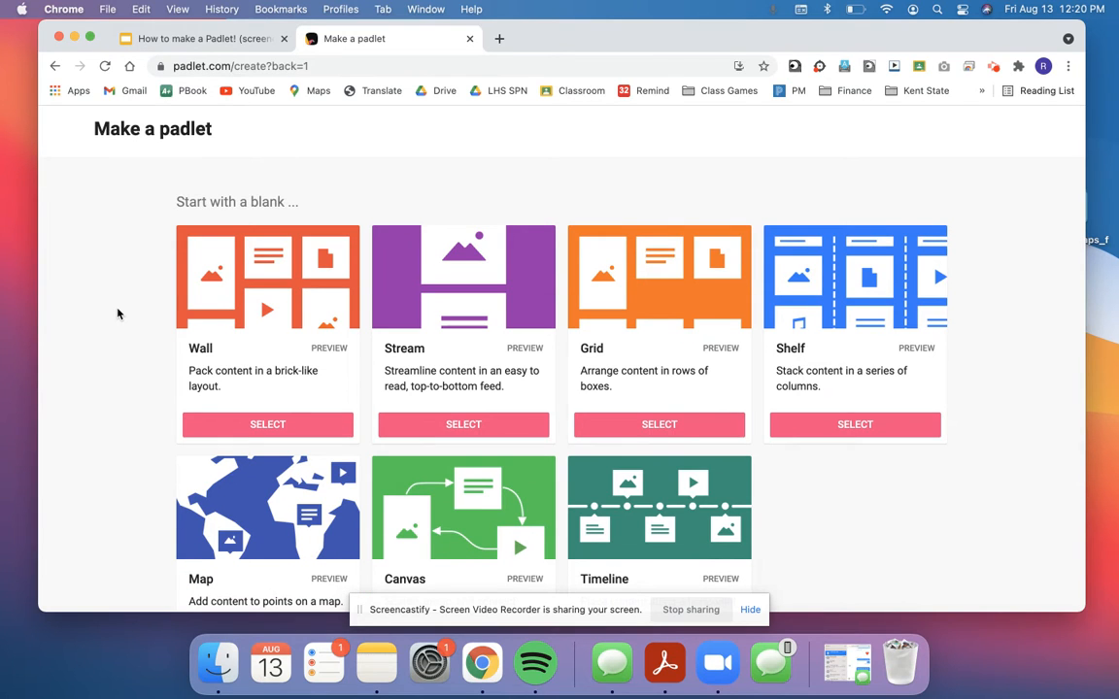
scroll(118, 313, "down", 2)
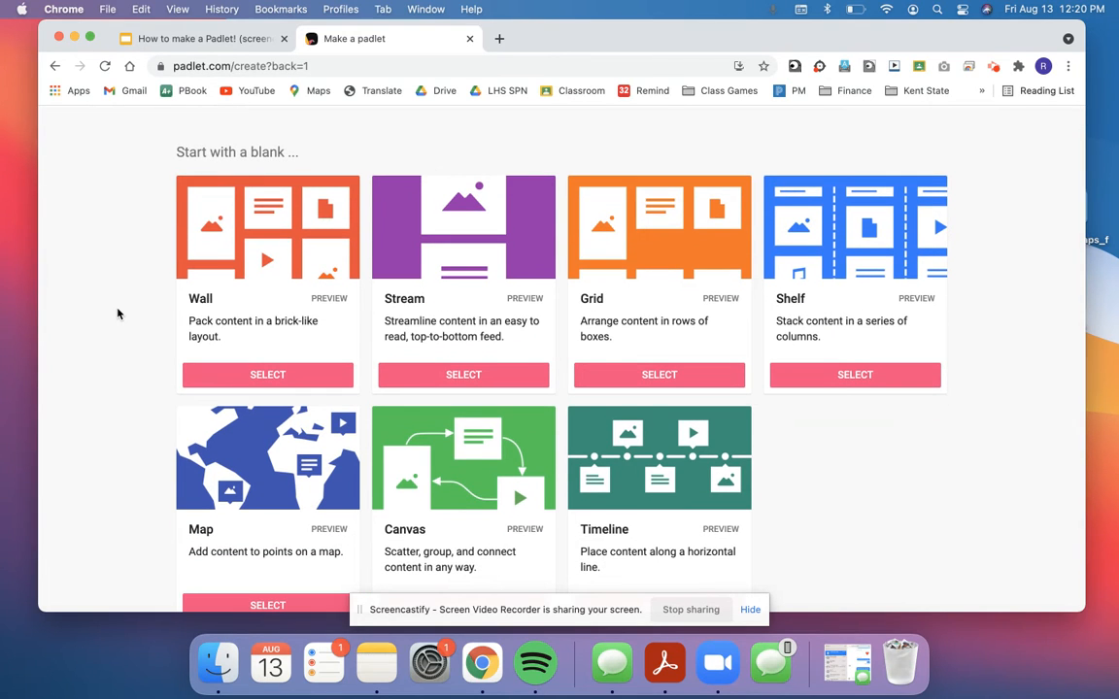
scroll(118, 313, "down", 1)
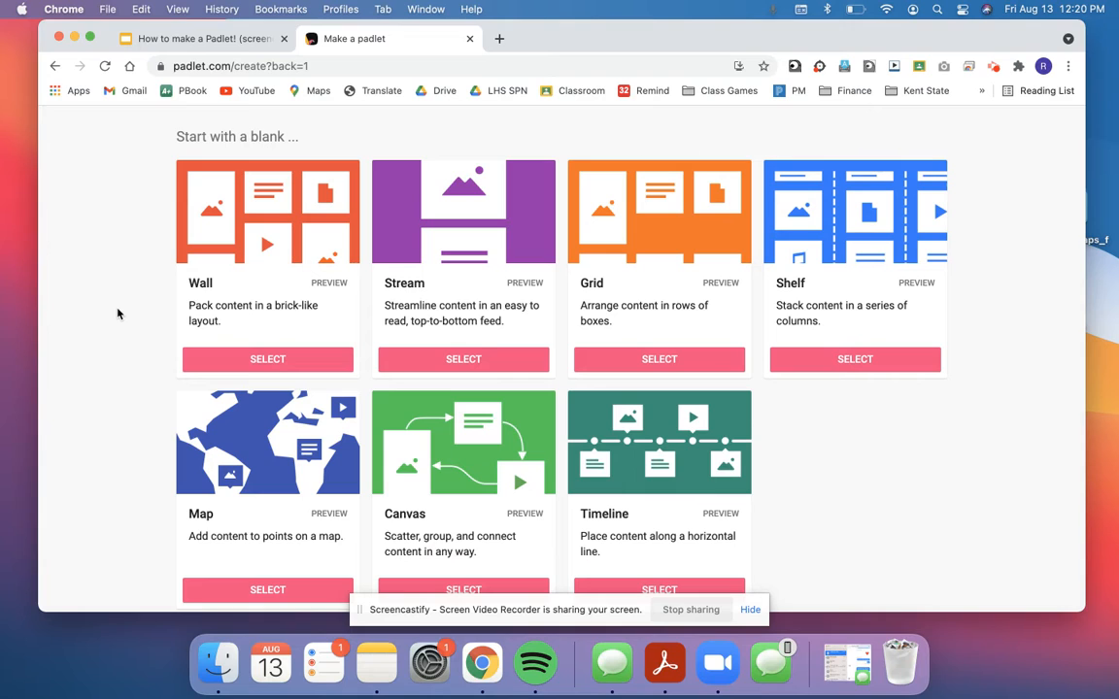
scroll(117, 312, "down", 1)
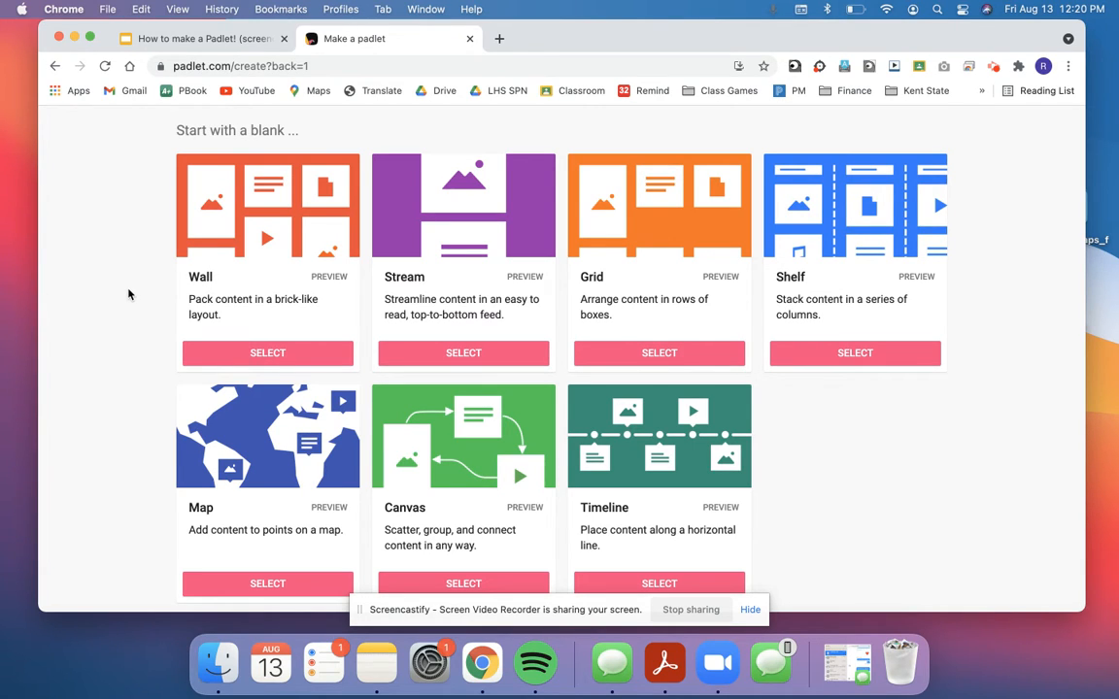
left_click(267, 353)
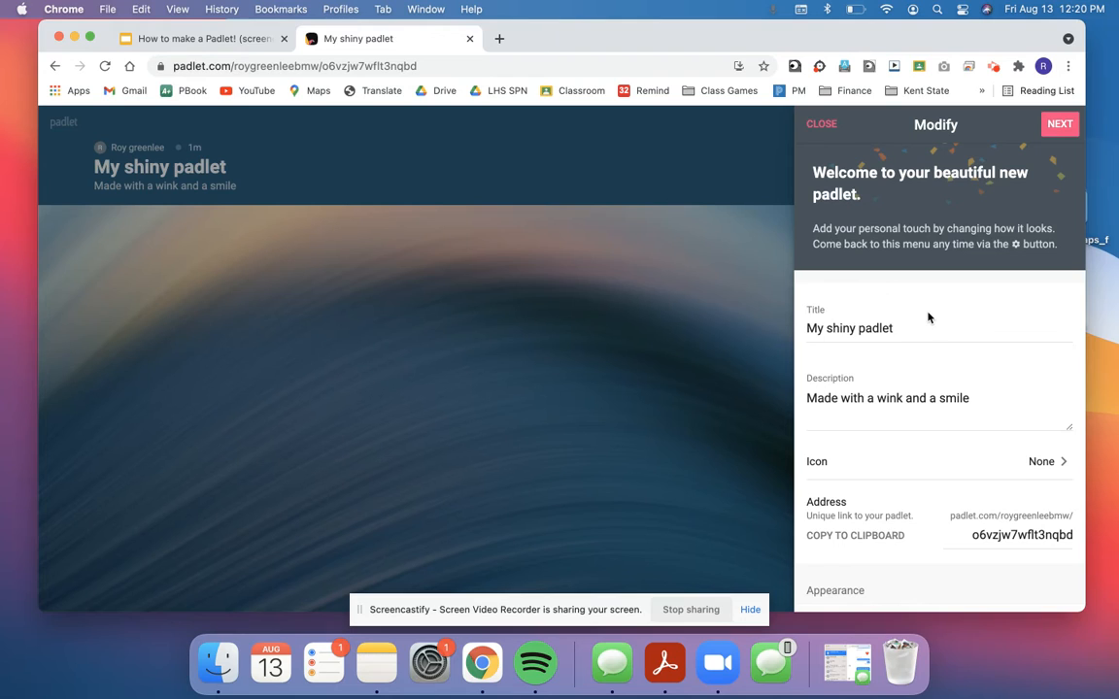
- Title the padlet "Festivals!" and set its description to "Respond to each prompt!"
triple_click(868, 327)
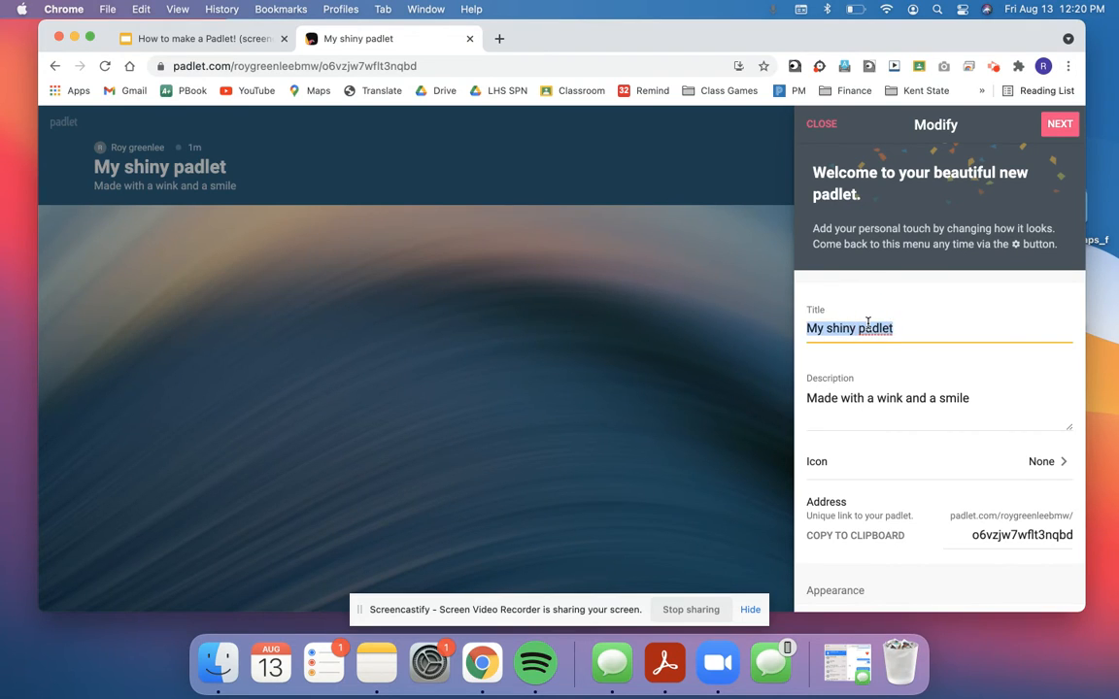
type("Festivals!")
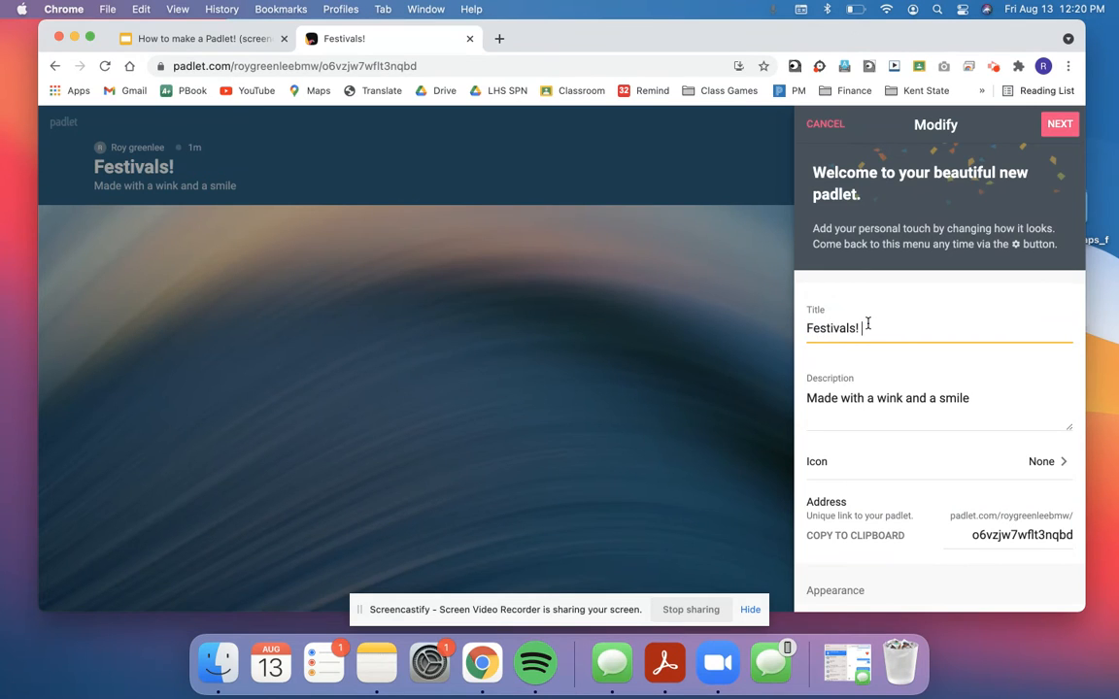
triple_click(872, 400)
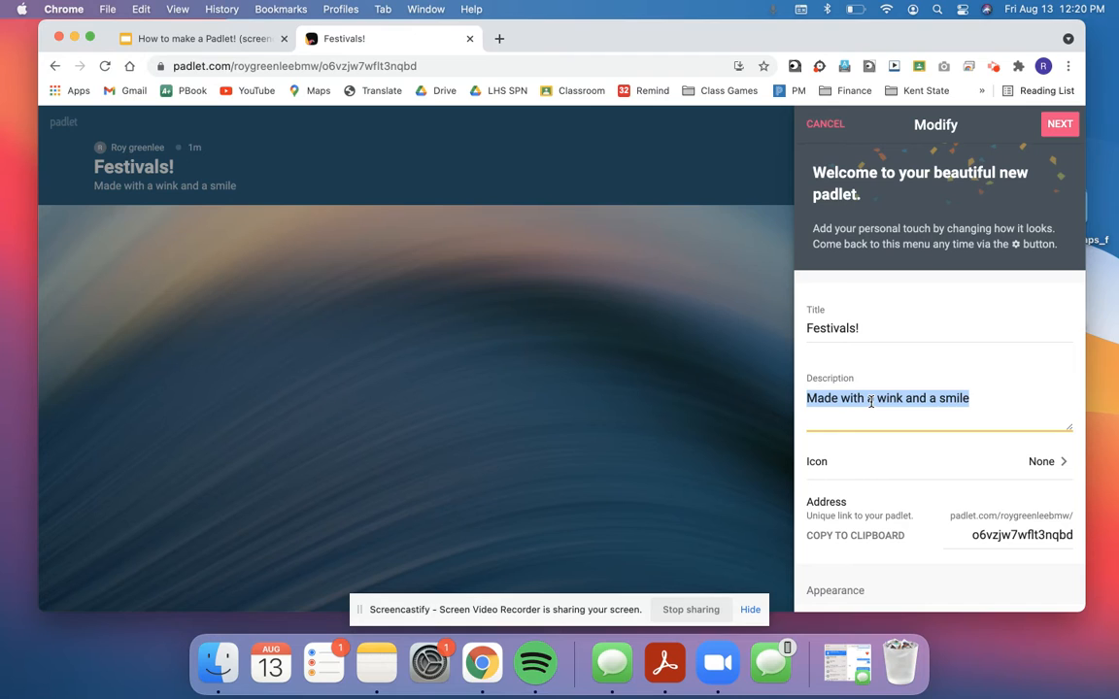
type("Respond to e")
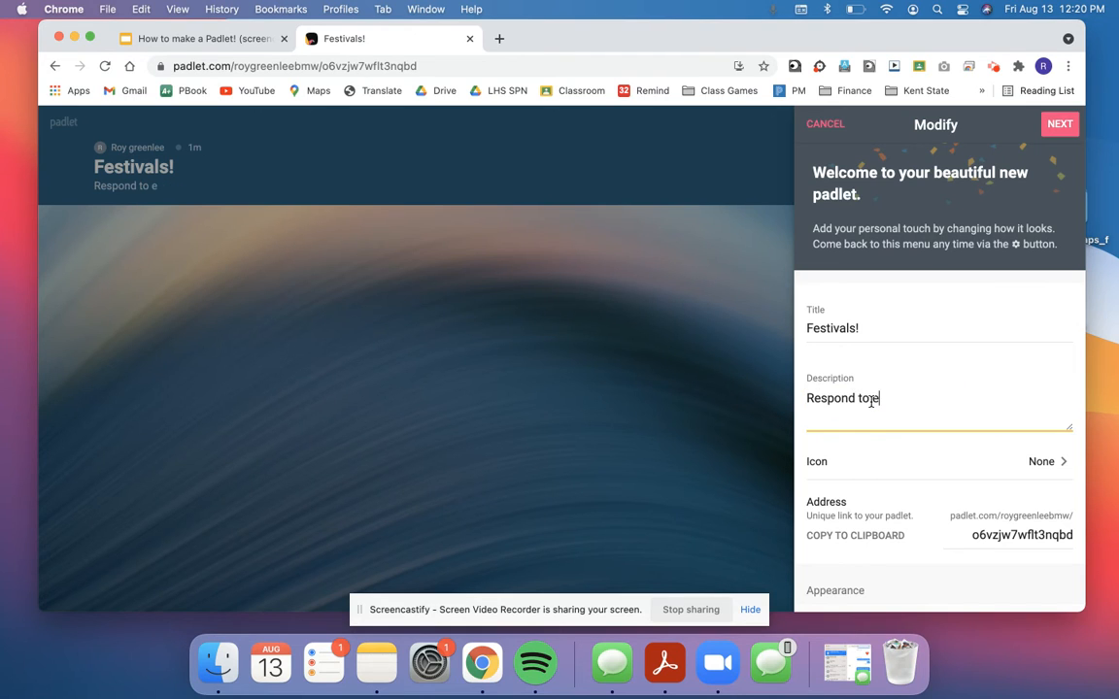
type("ach prompt!")
- Set the padlet's icon to the globe emoji showing the Americas and return to the padlet settings
scroll(871, 401, "down", 1)
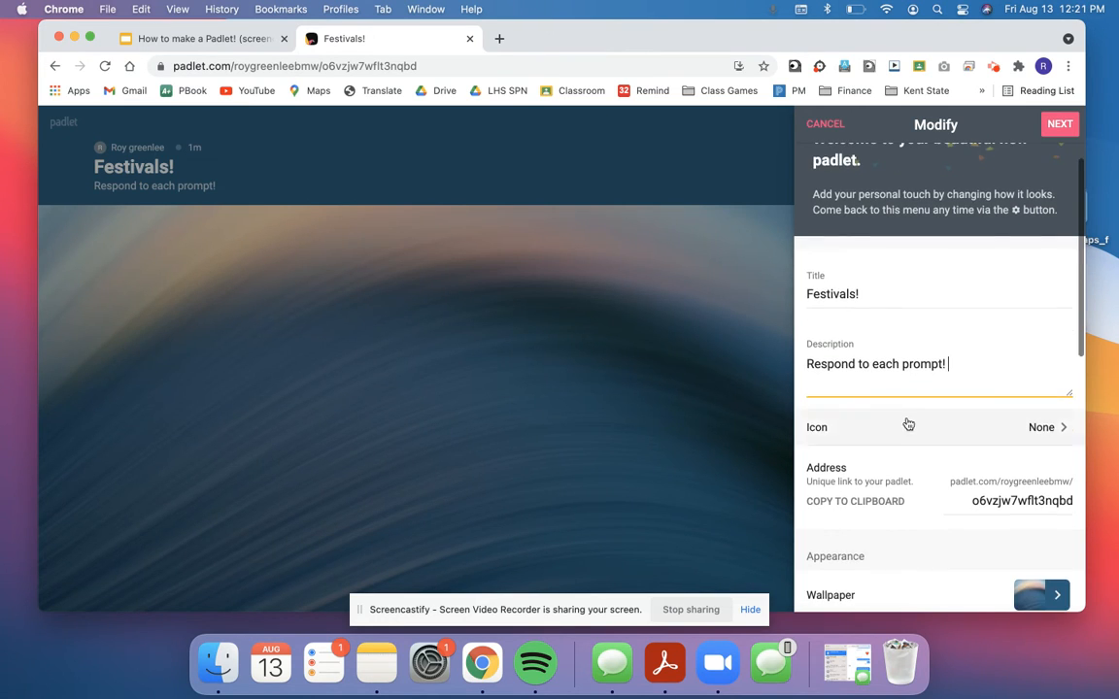
left_click(1038, 427)
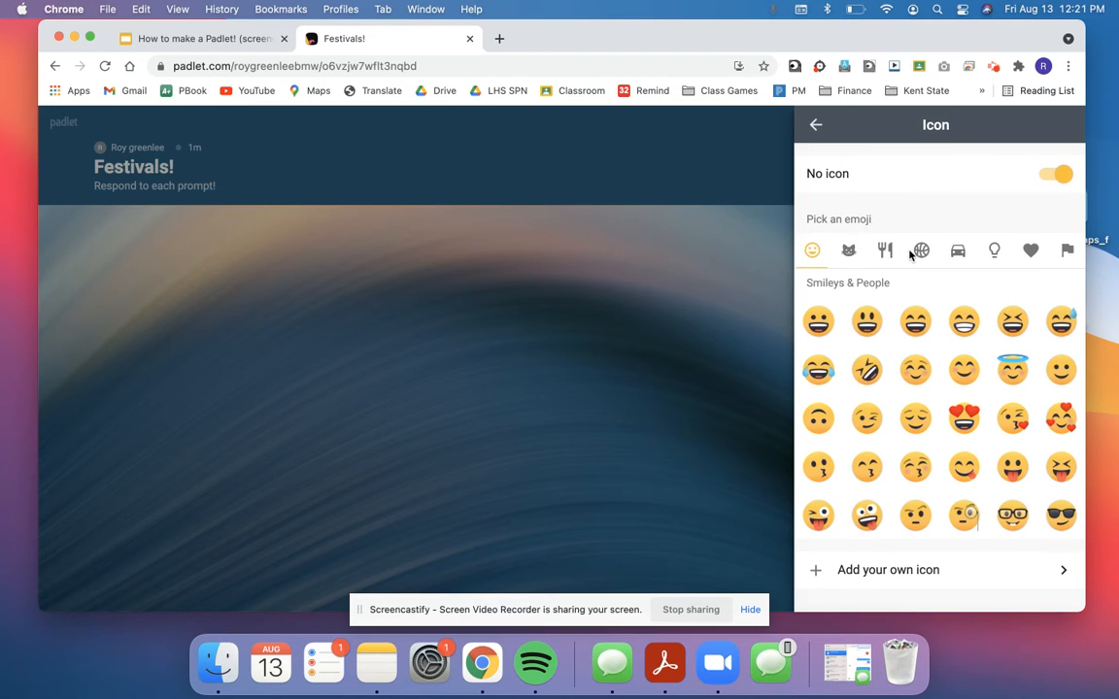
scroll(940, 331, "down", 5)
scroll(940, 331, "down", 10)
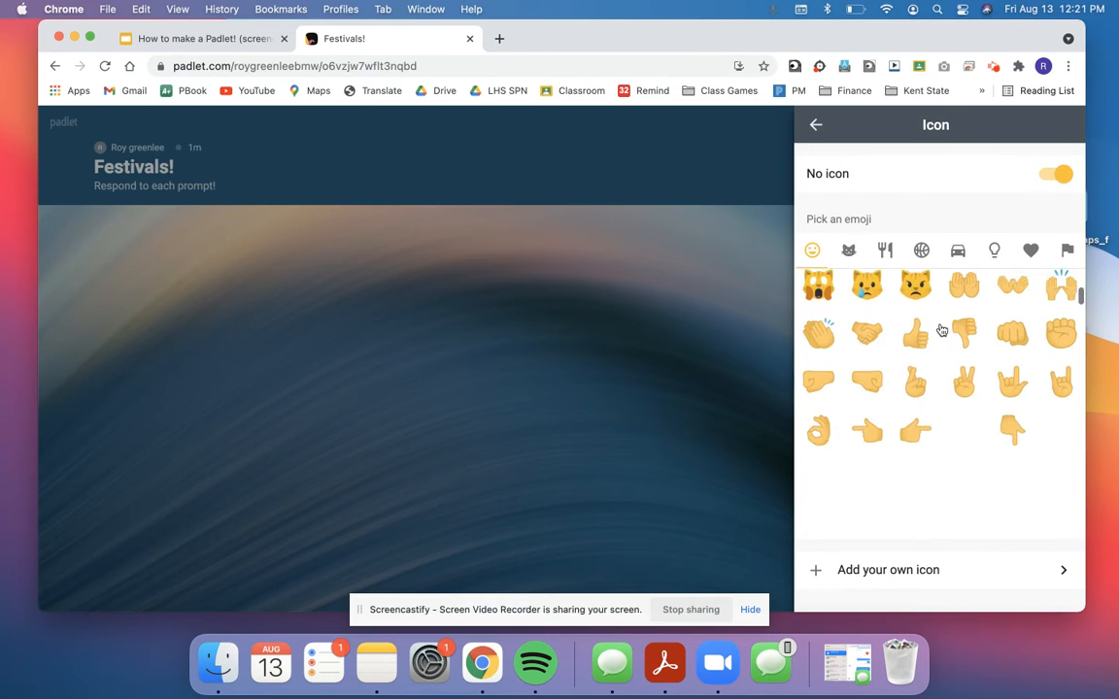
scroll(940, 331, "down", 10)
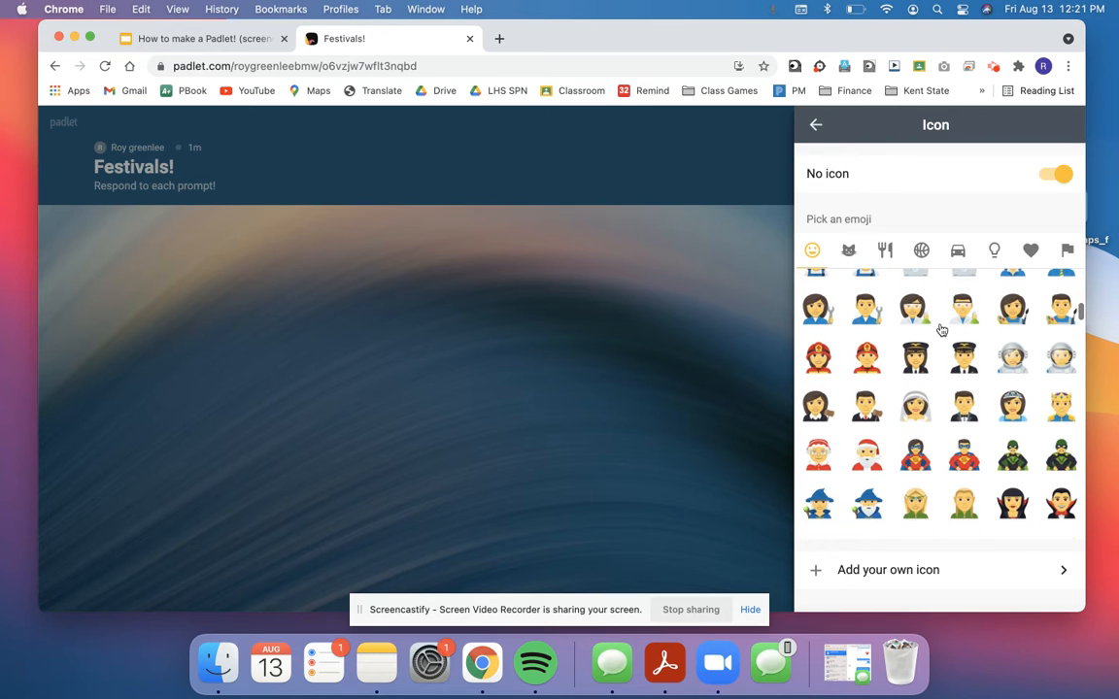
scroll(925, 364, "down", 10)
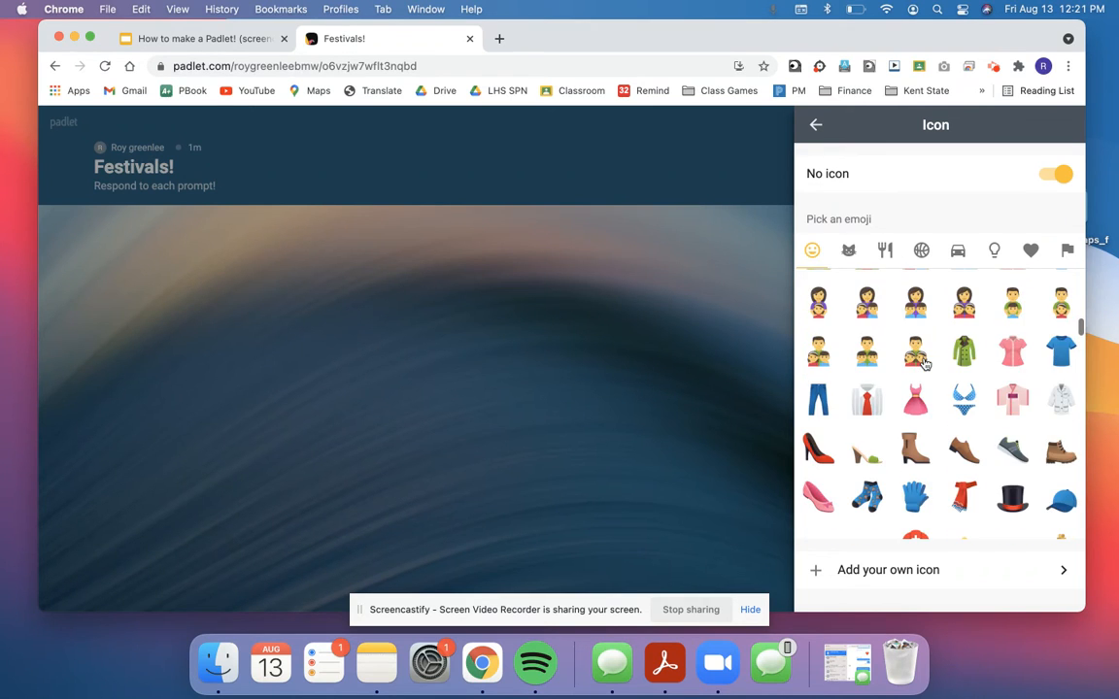
scroll(925, 364, "down", 10)
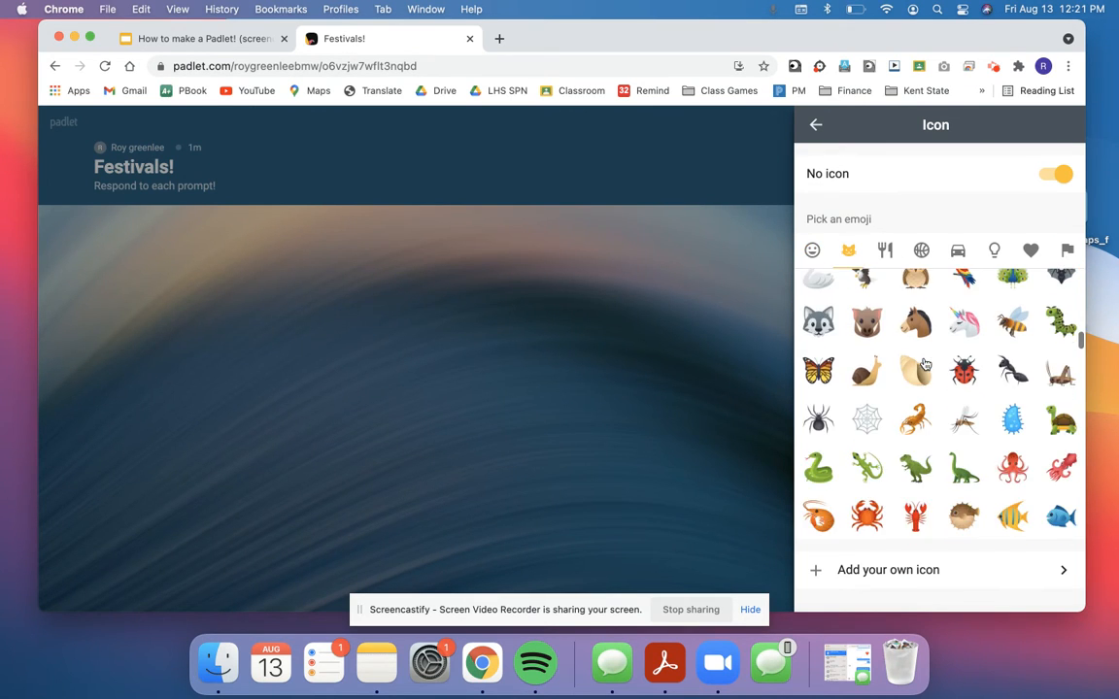
scroll(925, 364, "down", 5)
scroll(924, 362, "up", 4)
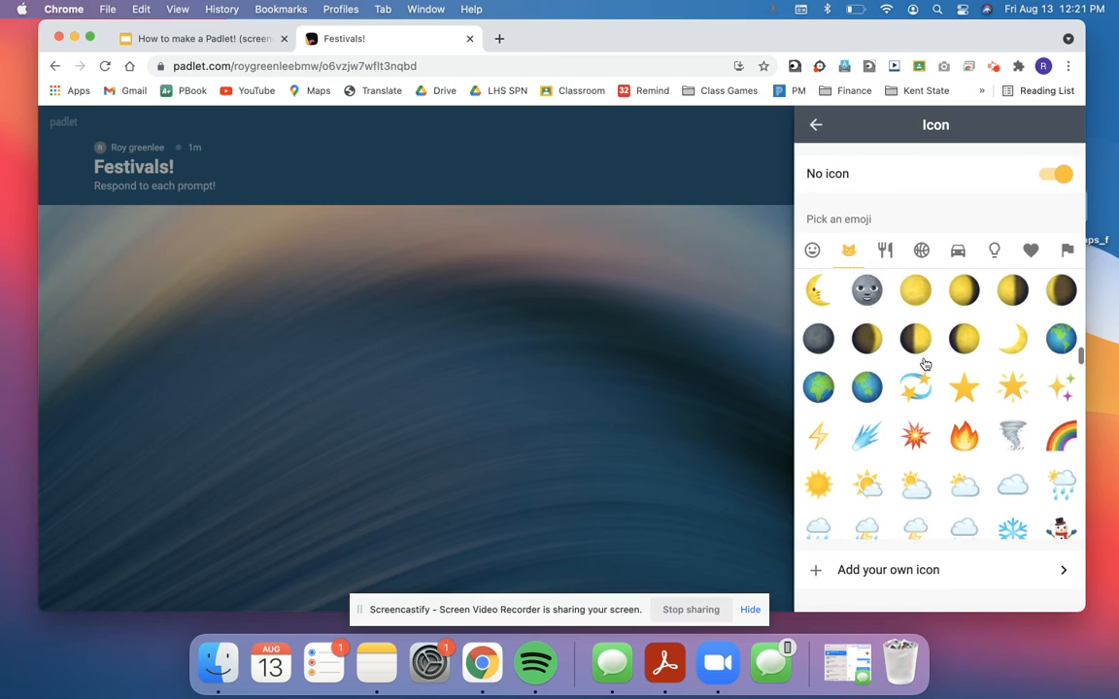
left_click(1063, 363)
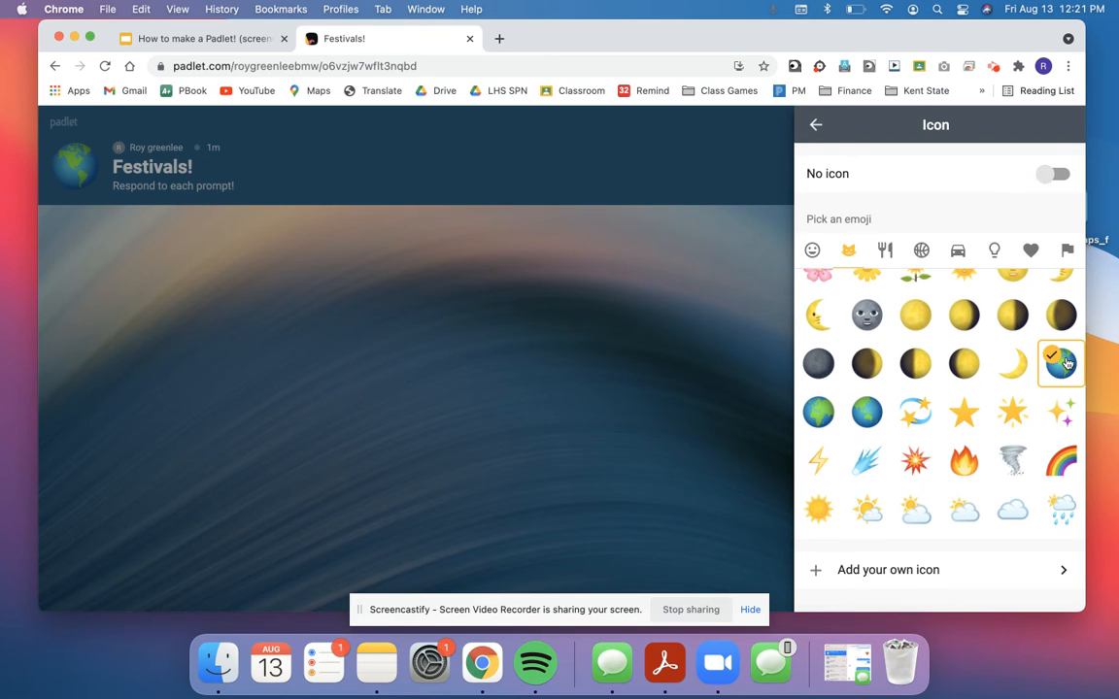
left_click(817, 127)
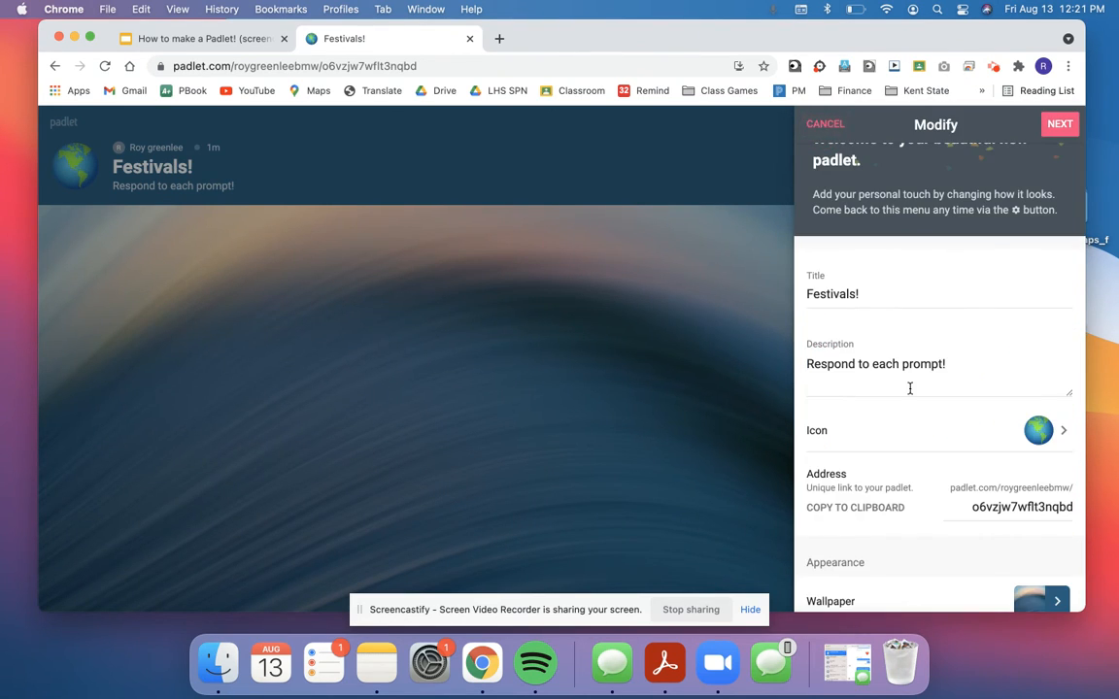
- Replace the unique ending of the padlet's address with "festivalsfromaroundtheworld"
scroll(909, 387, "down", 3)
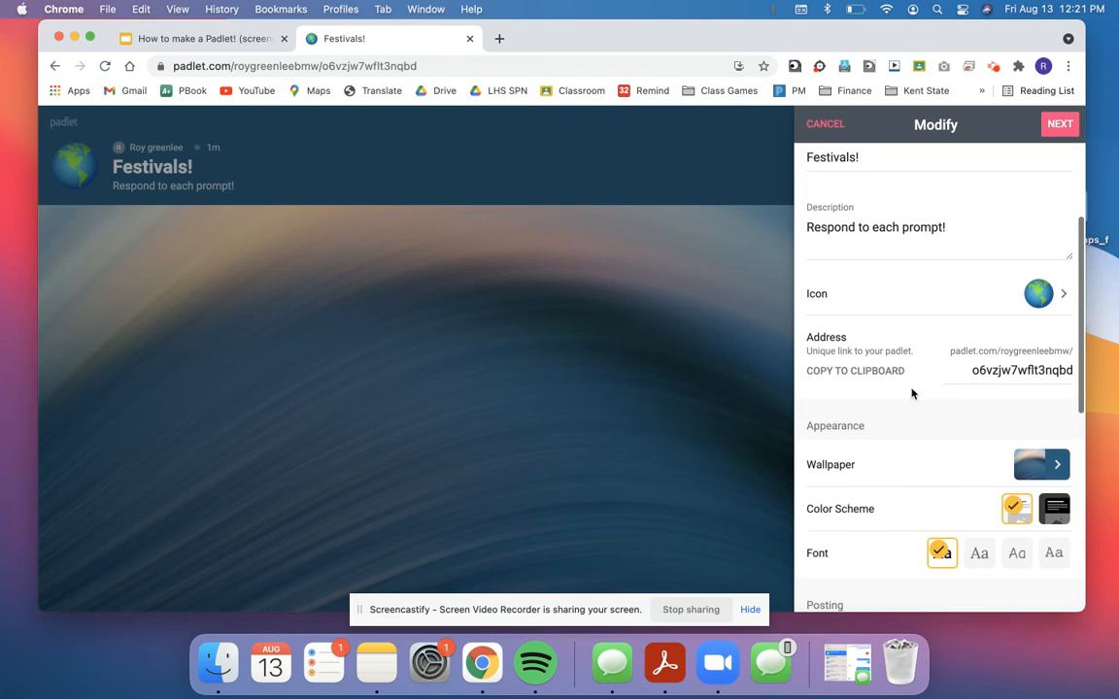
double_click(988, 372)
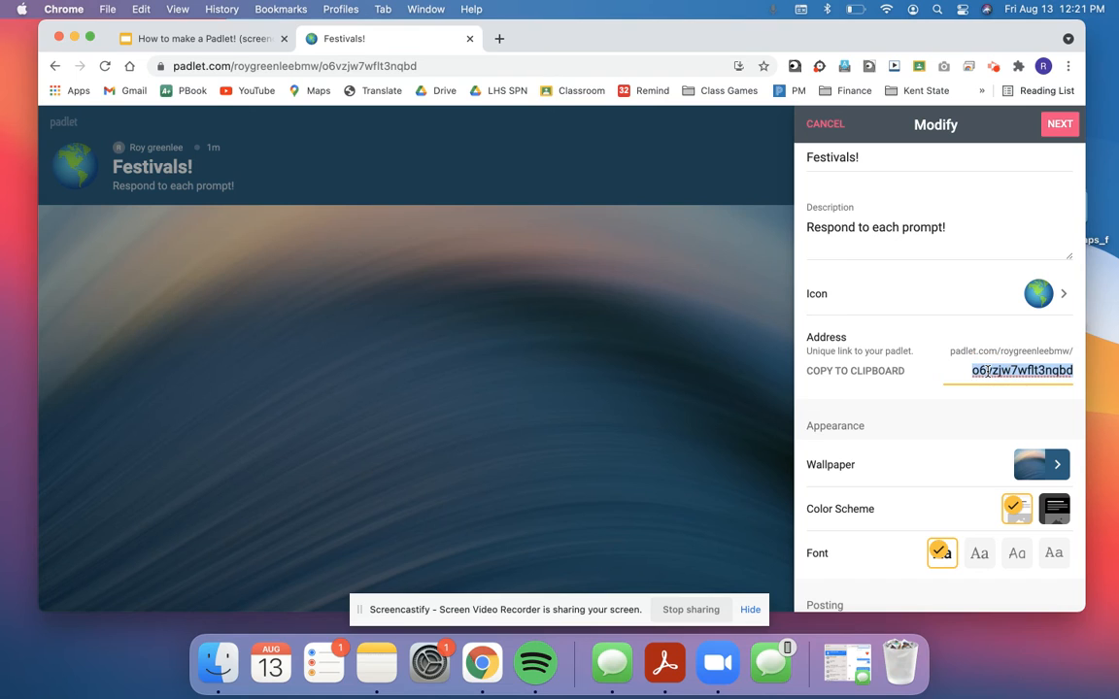
type("festivalsfromaround")
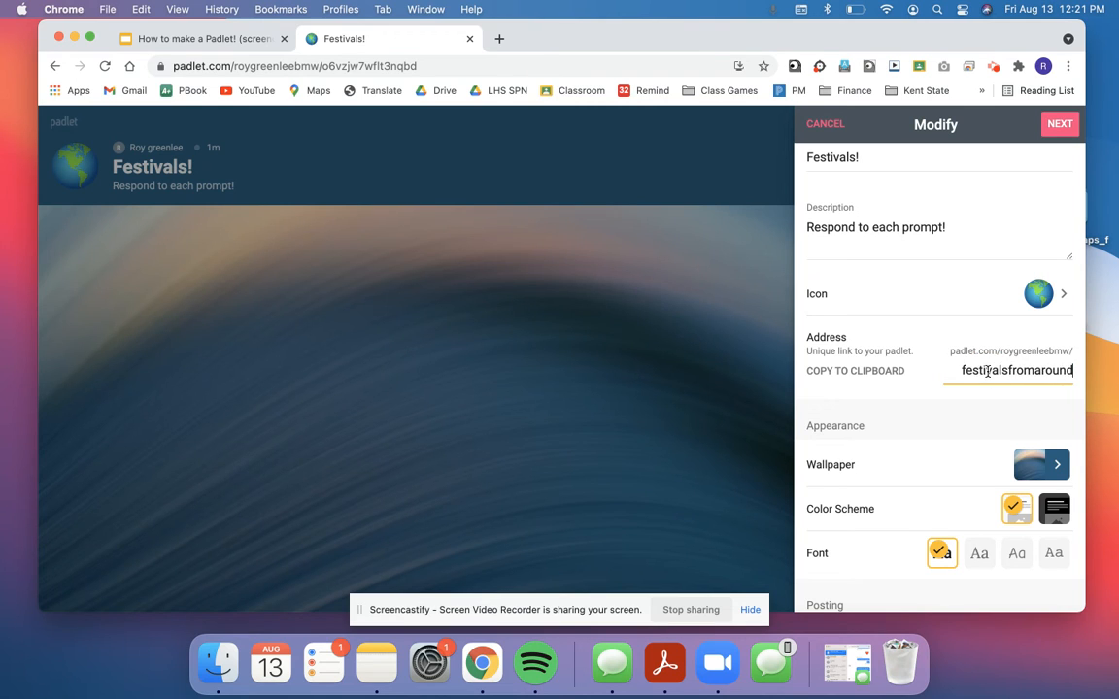
type("theworld")
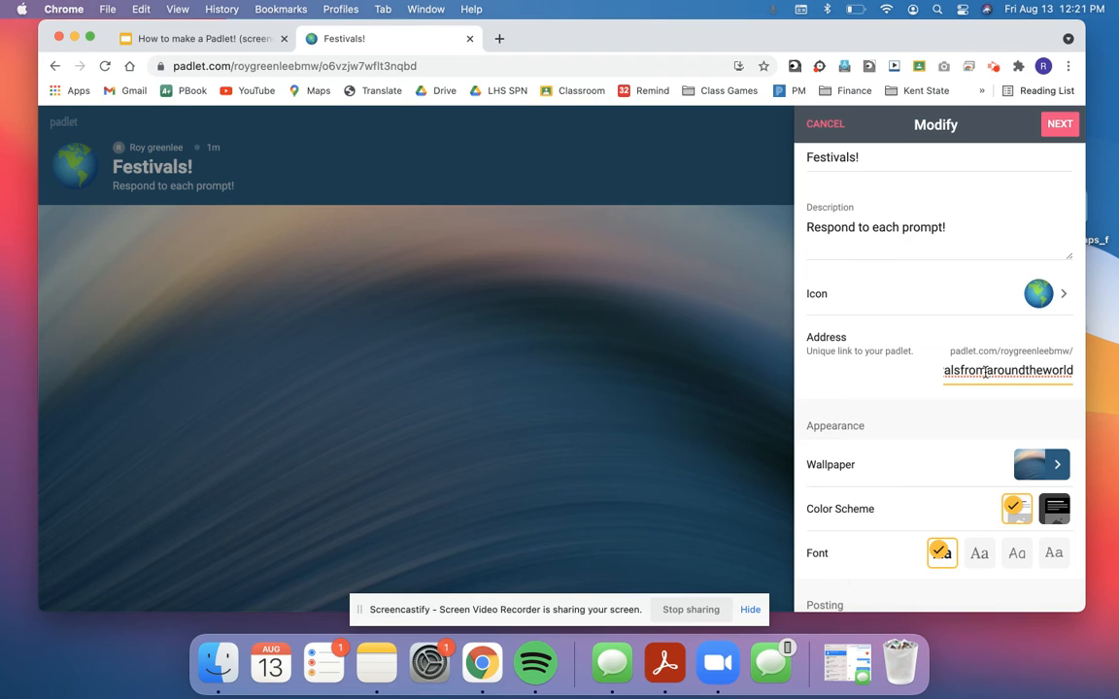
- Set the padlet's wallpaper to the Map picture and return to the padlet settings
scroll(991, 379, "down", 1)
left_click(1023, 406)
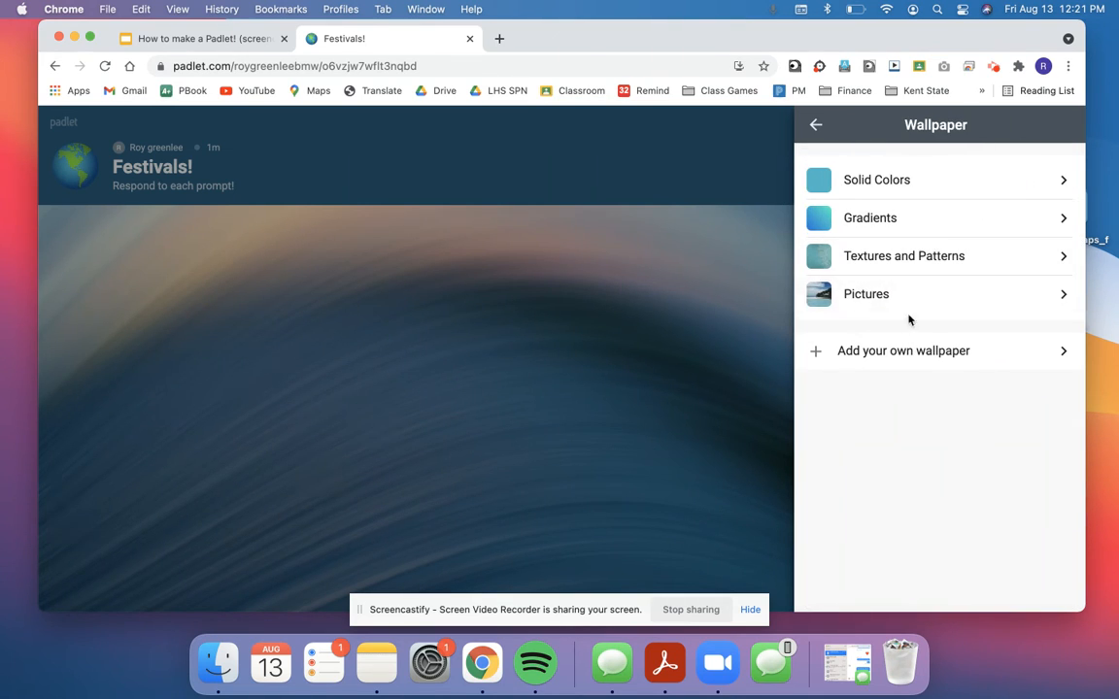
left_click(922, 289)
scroll(923, 285, "down", 2)
scroll(922, 283, "down", 2)
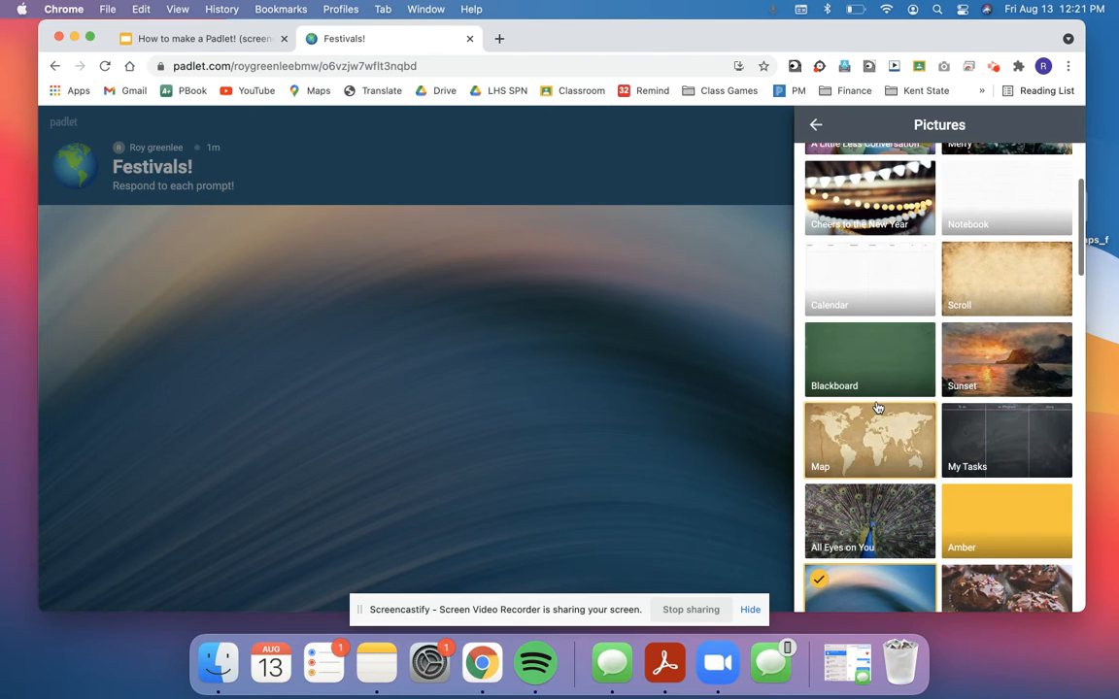
left_click(869, 432)
left_click(819, 136)
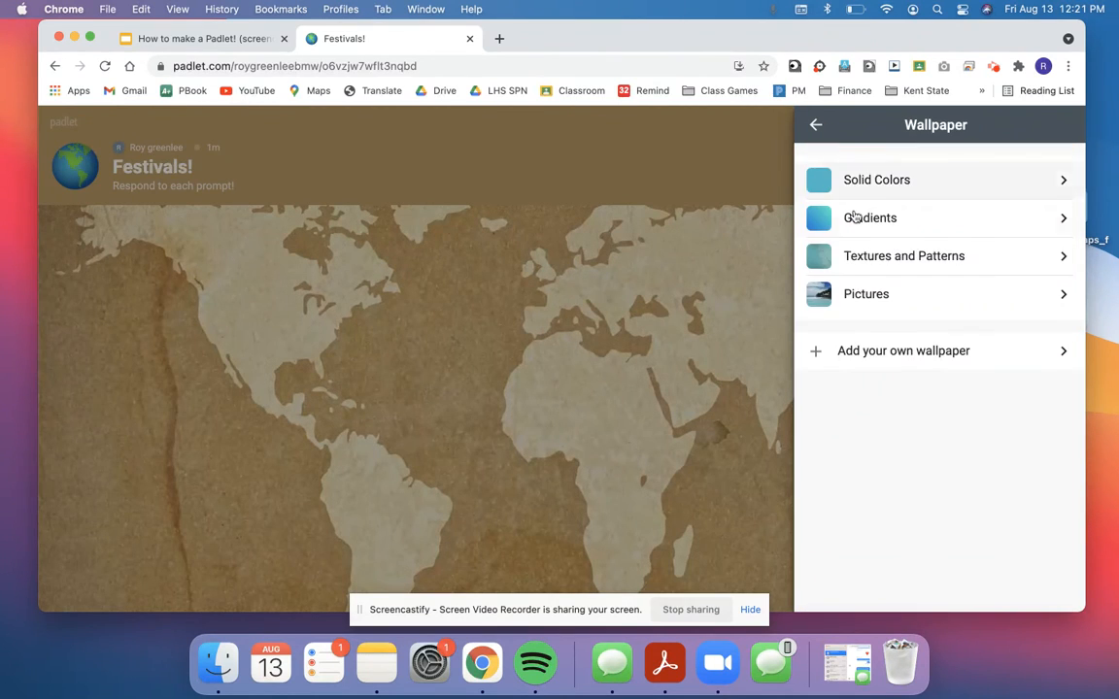
left_click(817, 125)
- Try the alternative fonts and set the padlet's font to the third, handwriting-like style
scroll(888, 370, "down", 1)
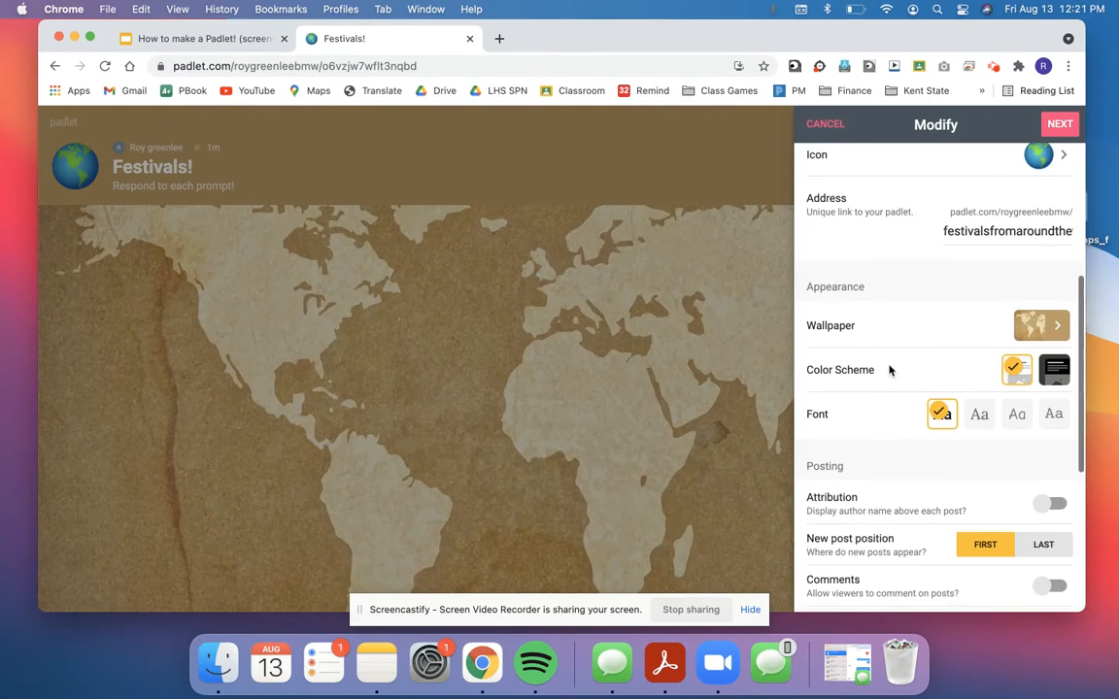
left_click(981, 417)
left_click(1020, 423)
left_click(979, 418)
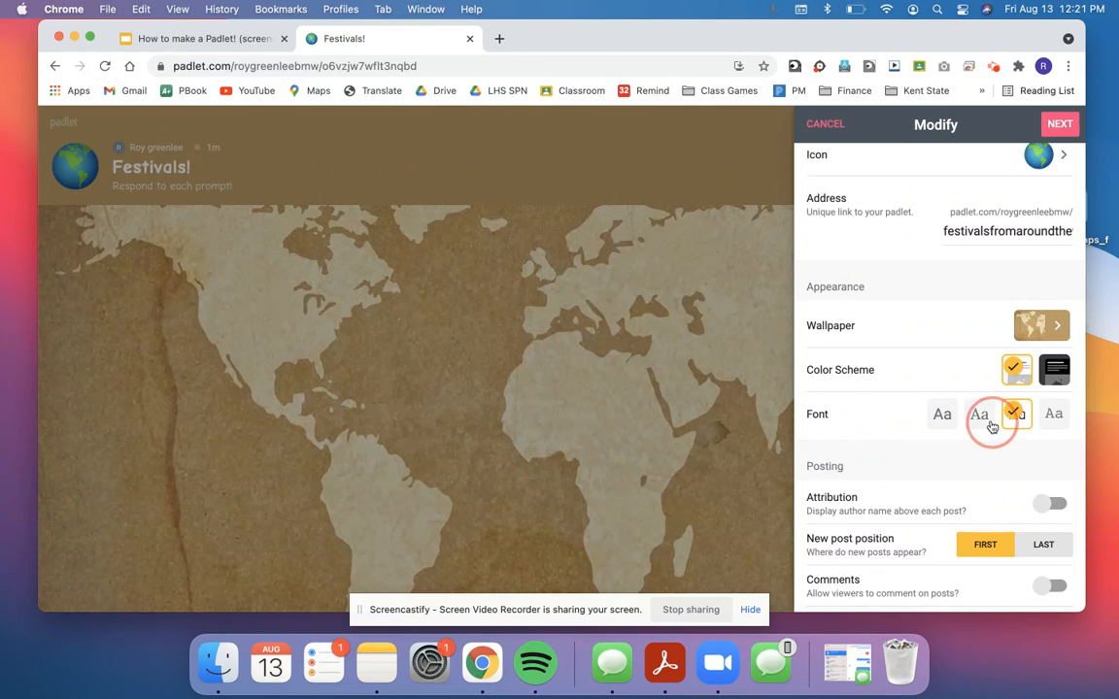
left_click(1016, 419)
- Set post reactions to Like and allow viewers to comment on posts
scroll(883, 429, "down", 2)
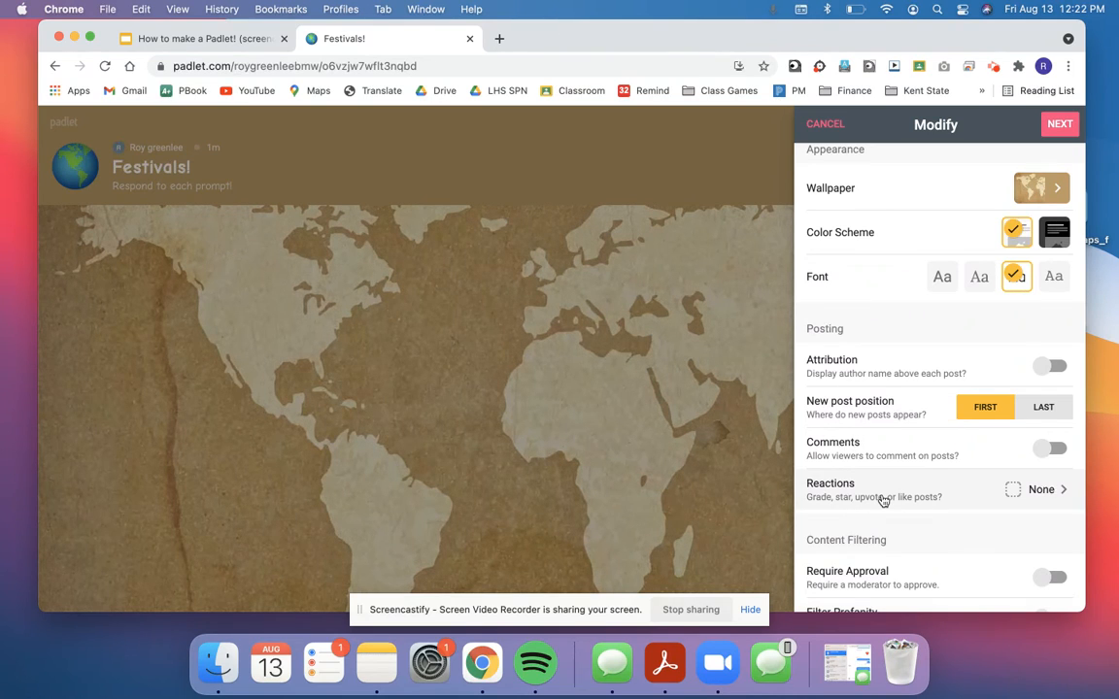
left_click(1021, 503)
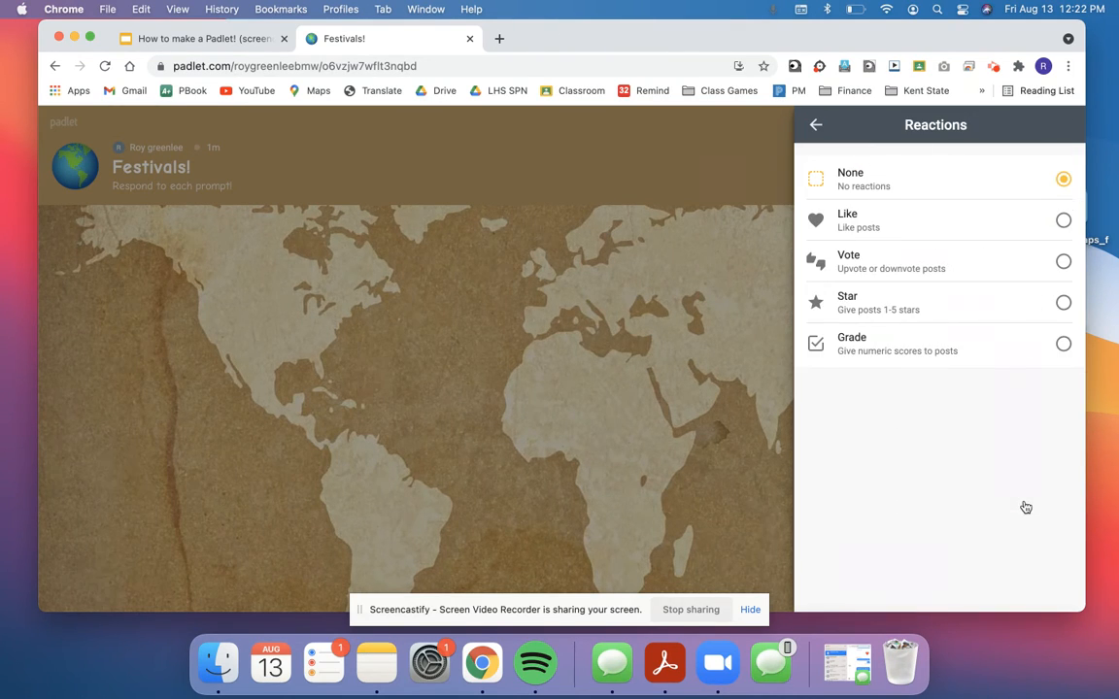
left_click(1063, 221)
left_click(817, 128)
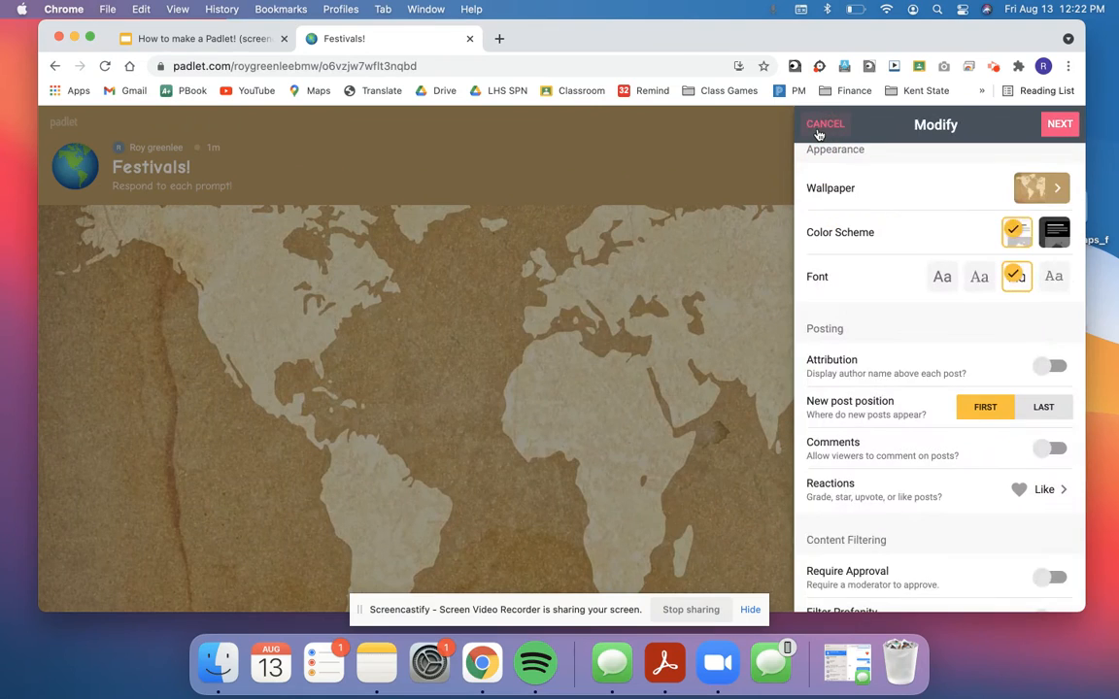
left_click(1046, 454)
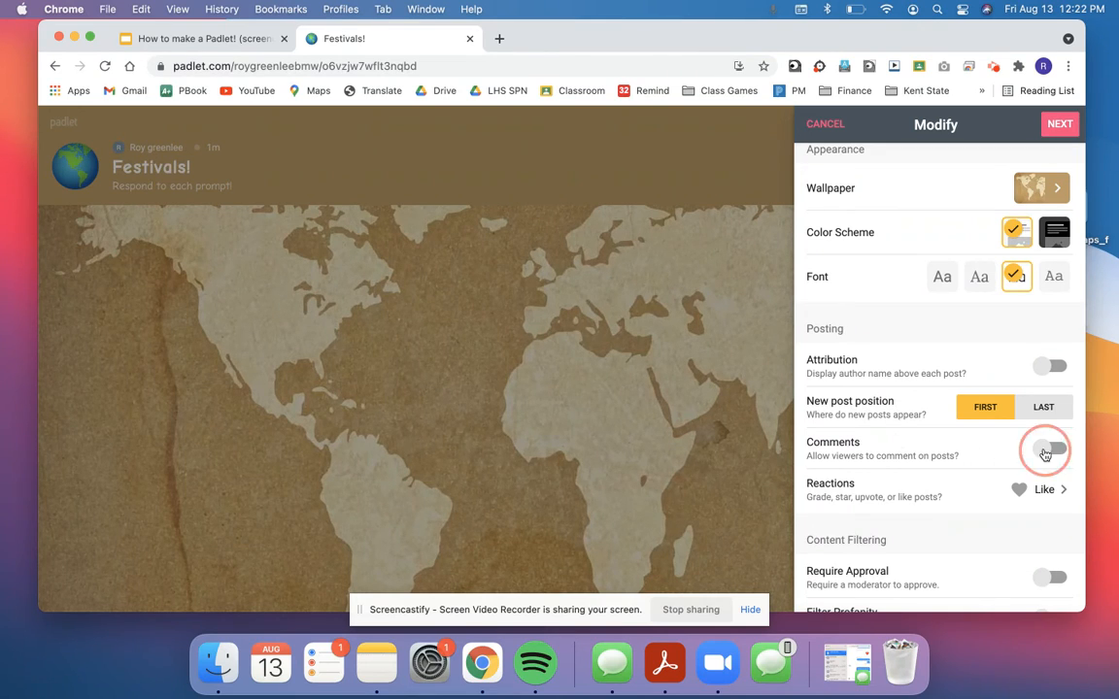
scroll(880, 439, "down", 3)
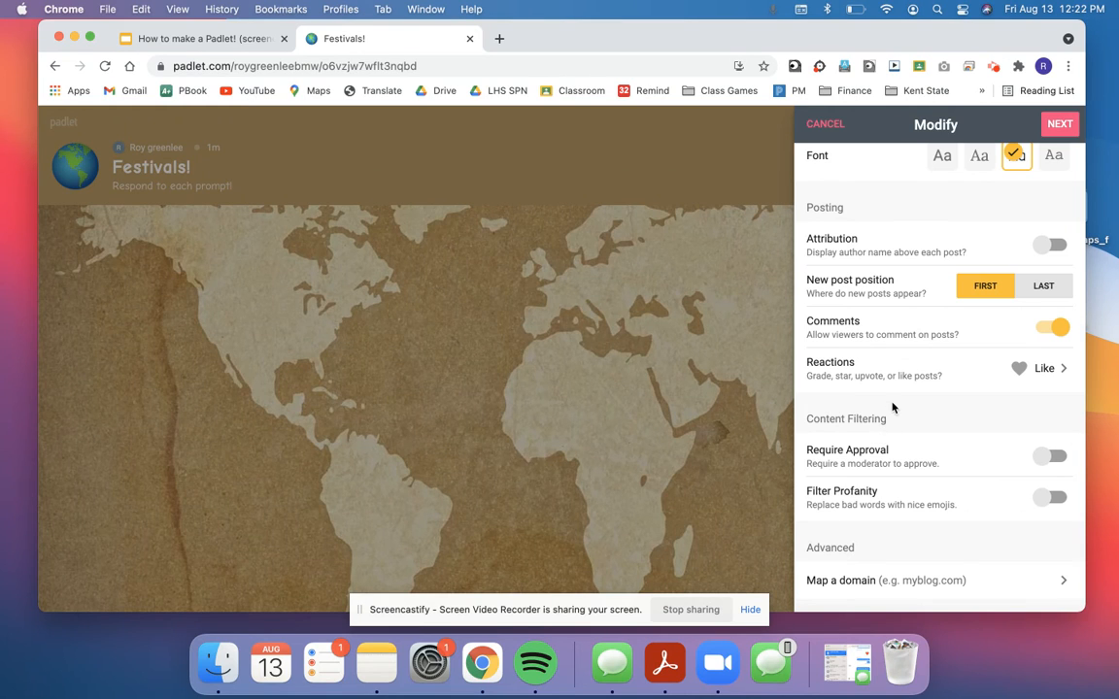
- Review the remaining posting and content filtering settings, save the padlet's settings and start posting
scroll(893, 408, "down", 1)
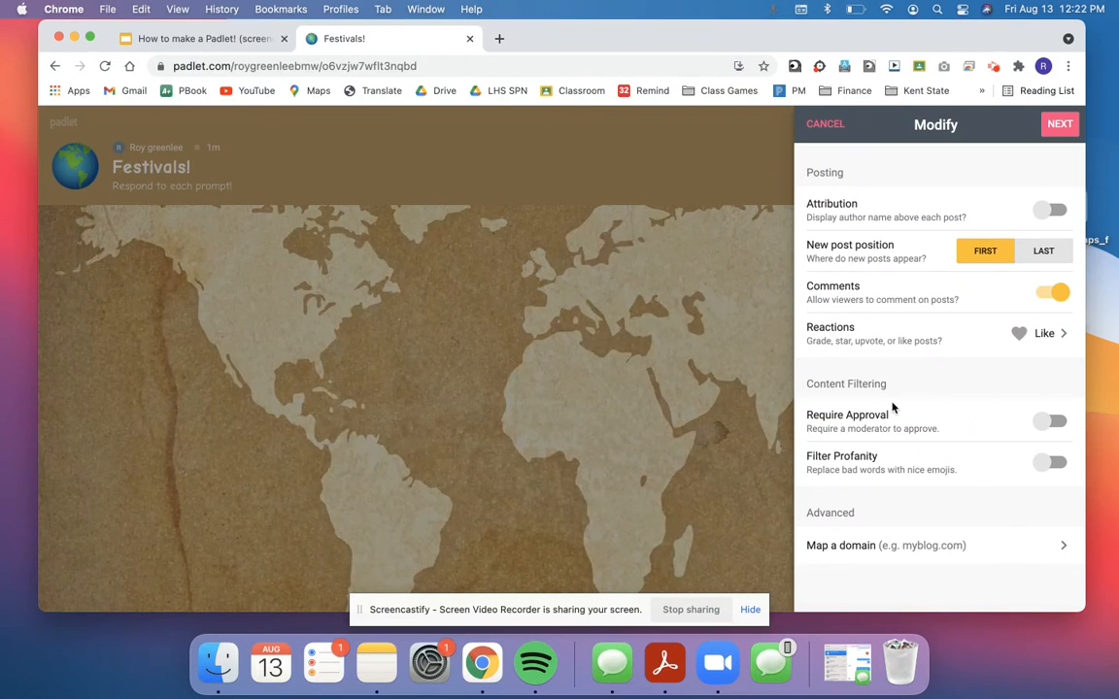
scroll(893, 408, "down", 1)
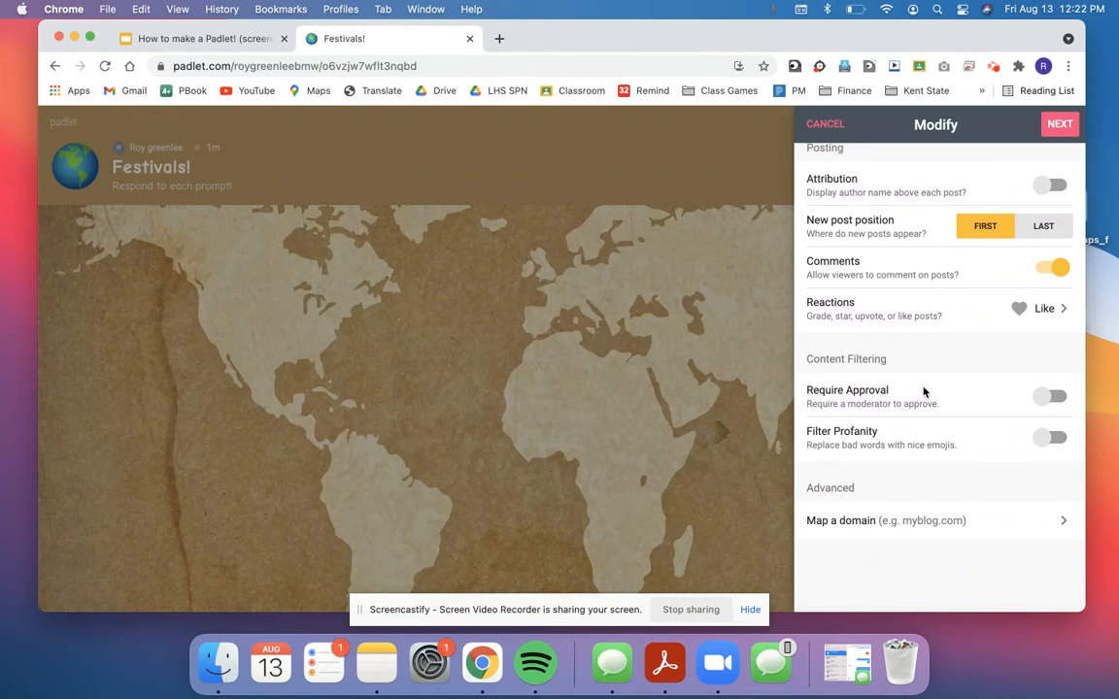
scroll(924, 391, "up", 10)
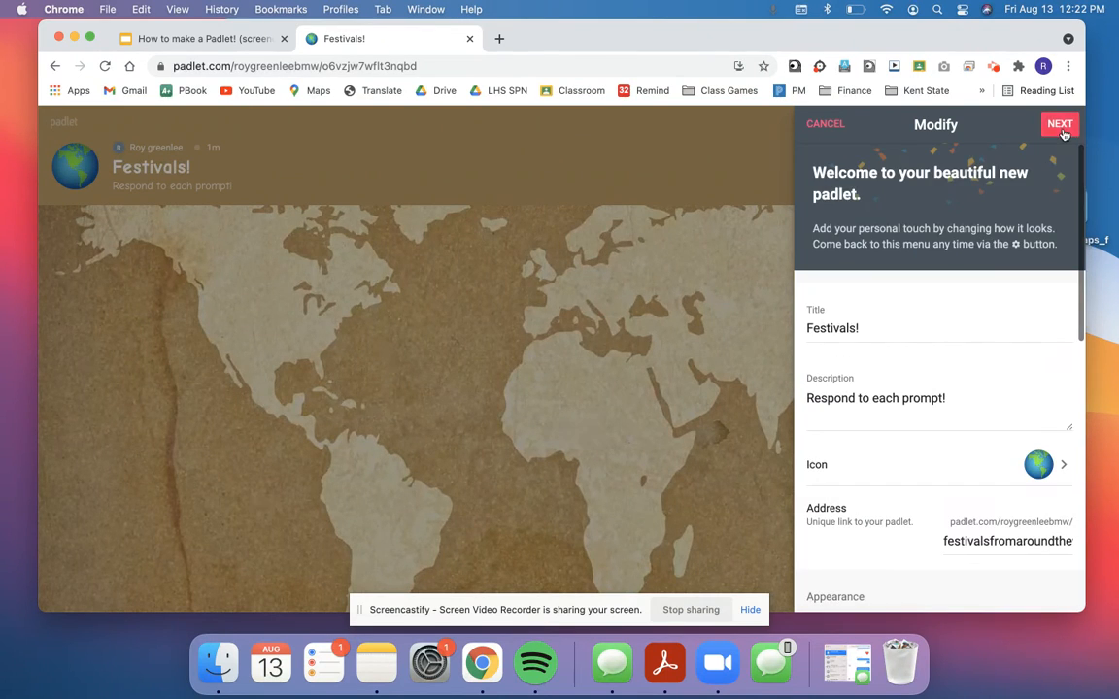
left_click(1061, 127)
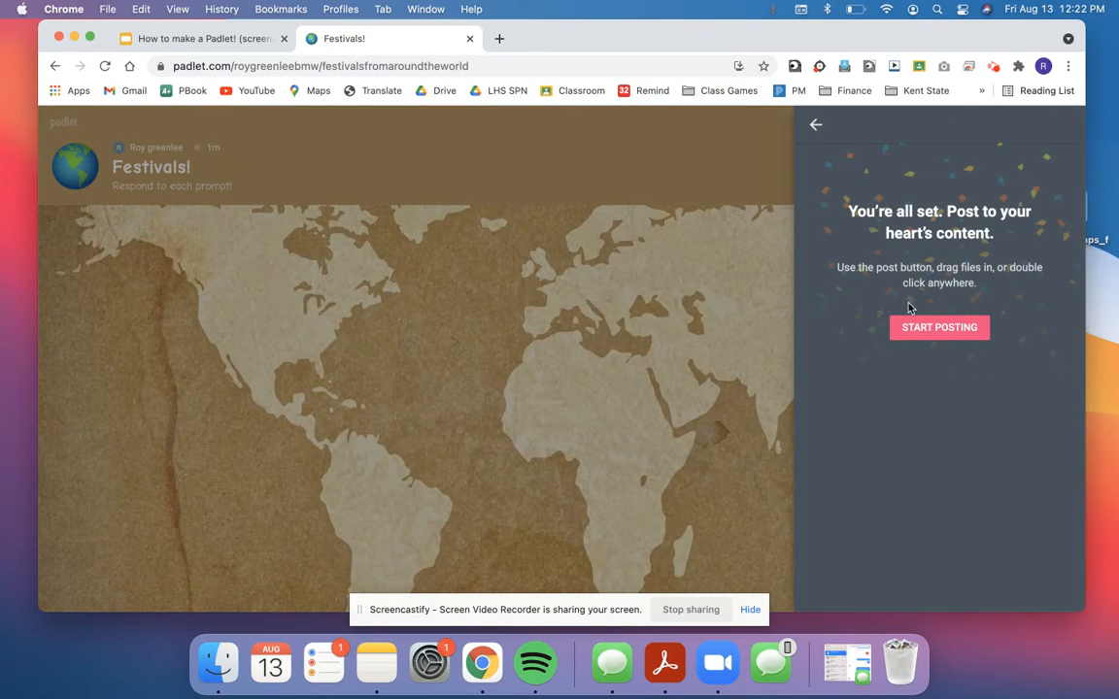
left_click(908, 327)
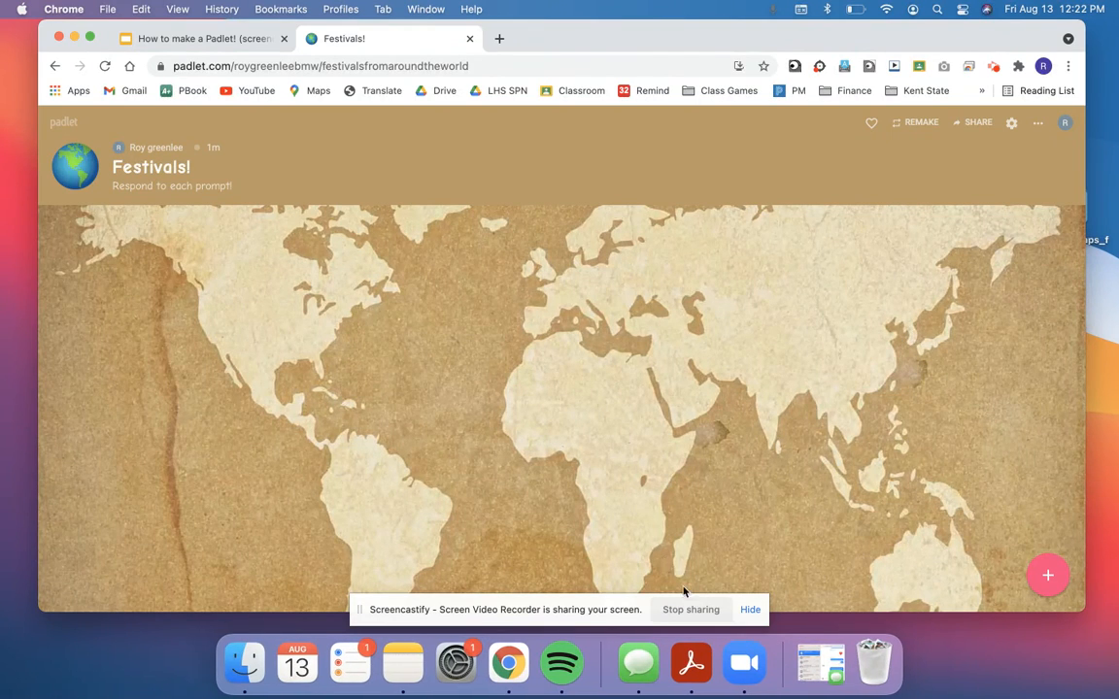
- Start a new post with the subject "Festivals!" and the text "What is your favorite festival and why?"
left_click(1045, 576)
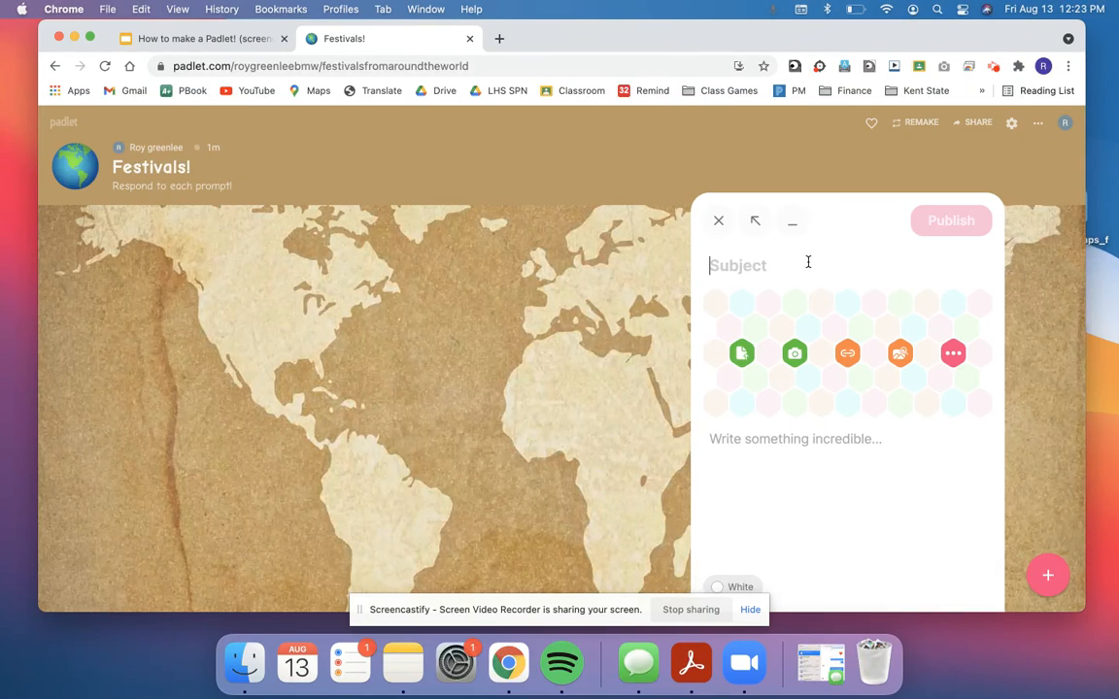
type("Festis")
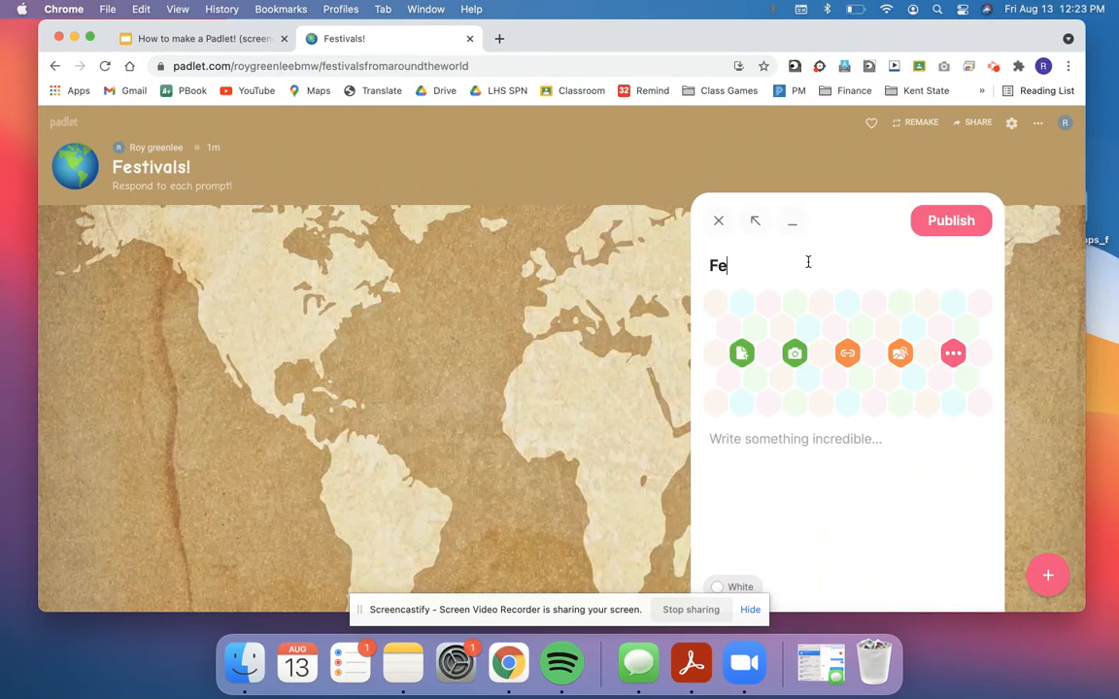
key("BackSpace")
type("vals!")
left_click(810, 440)
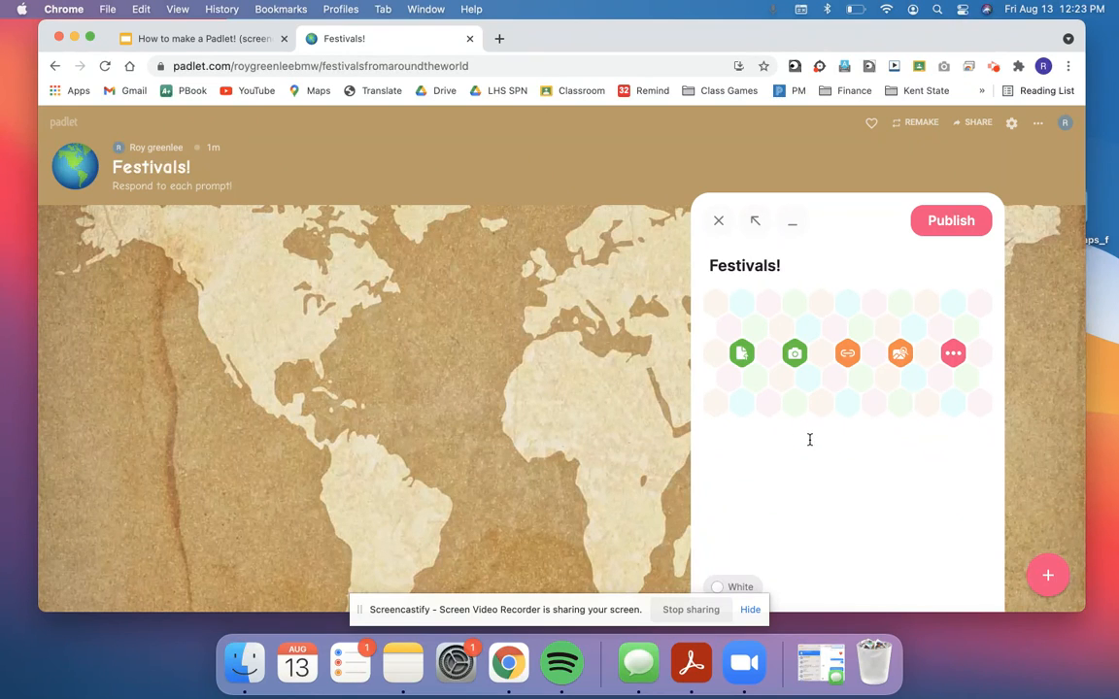
type("What is your favorit")
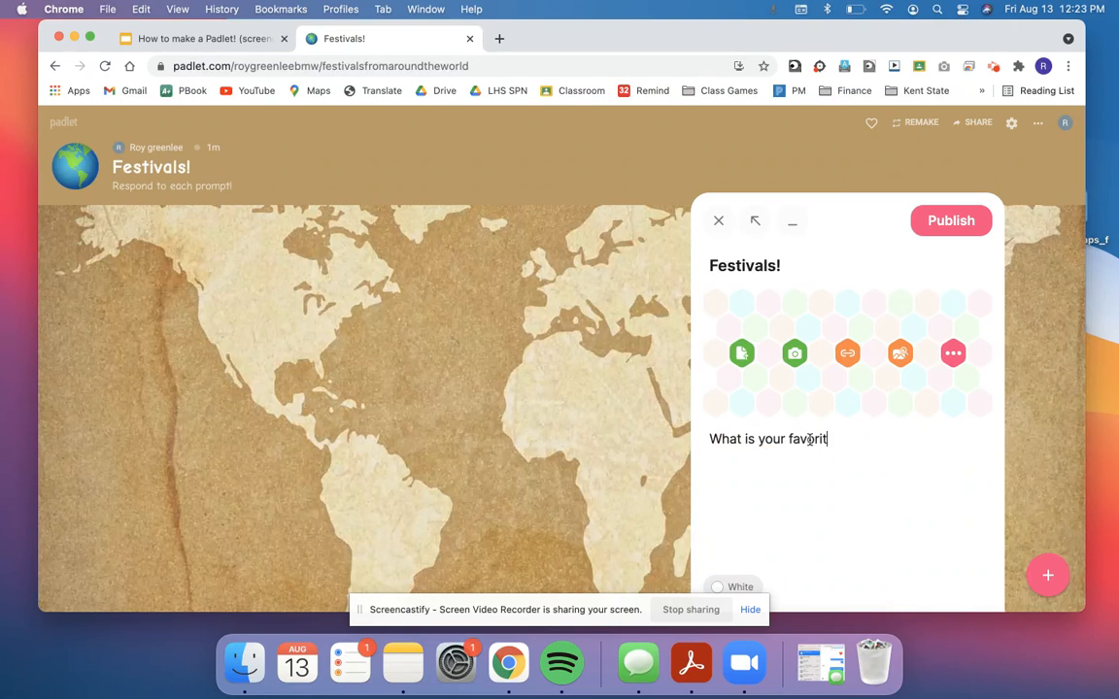
type("e festival and why?")
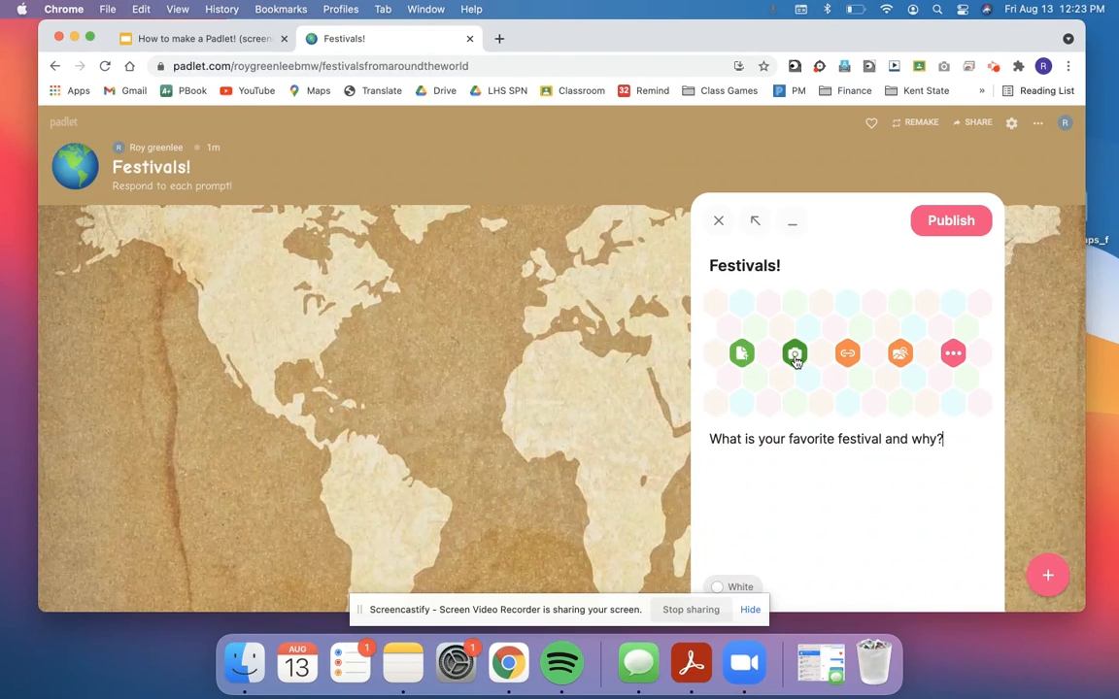
- Search images for the suggested term "festival", attach the first lantern festival picture to the post and publish it
left_click(901, 353)
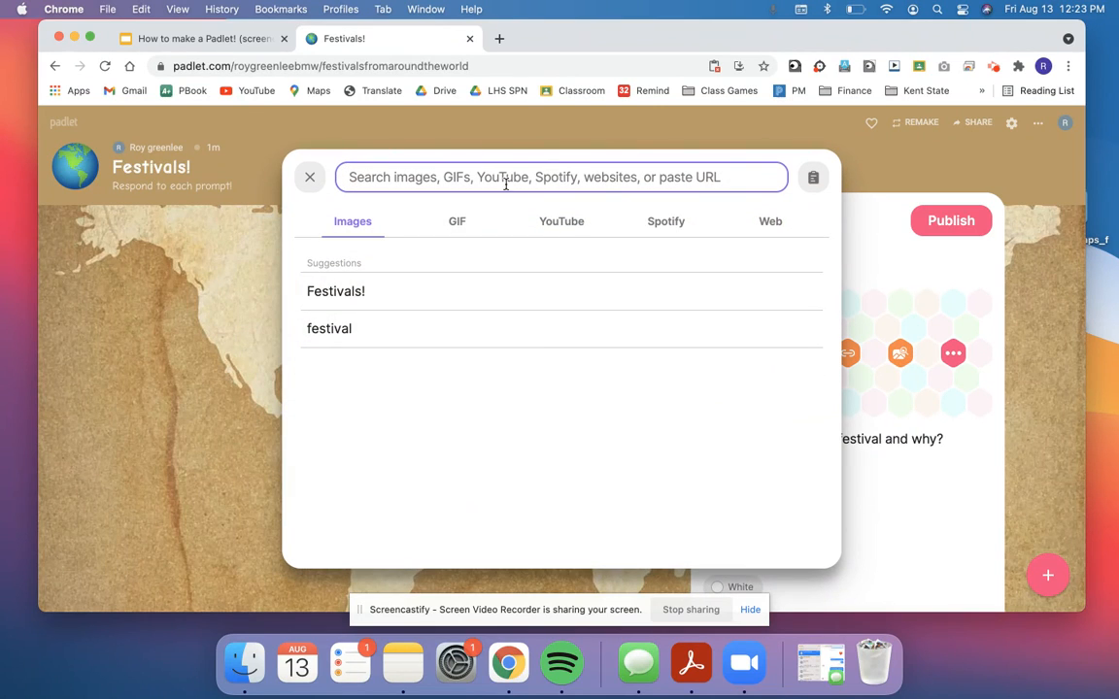
left_click(407, 328)
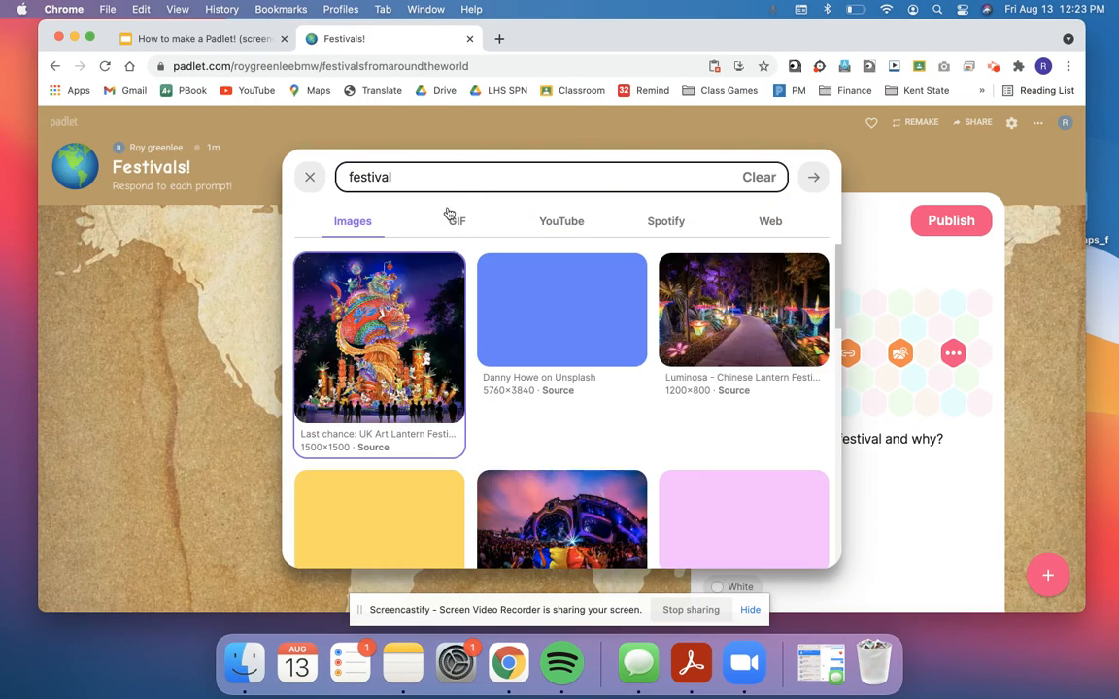
left_click(399, 340)
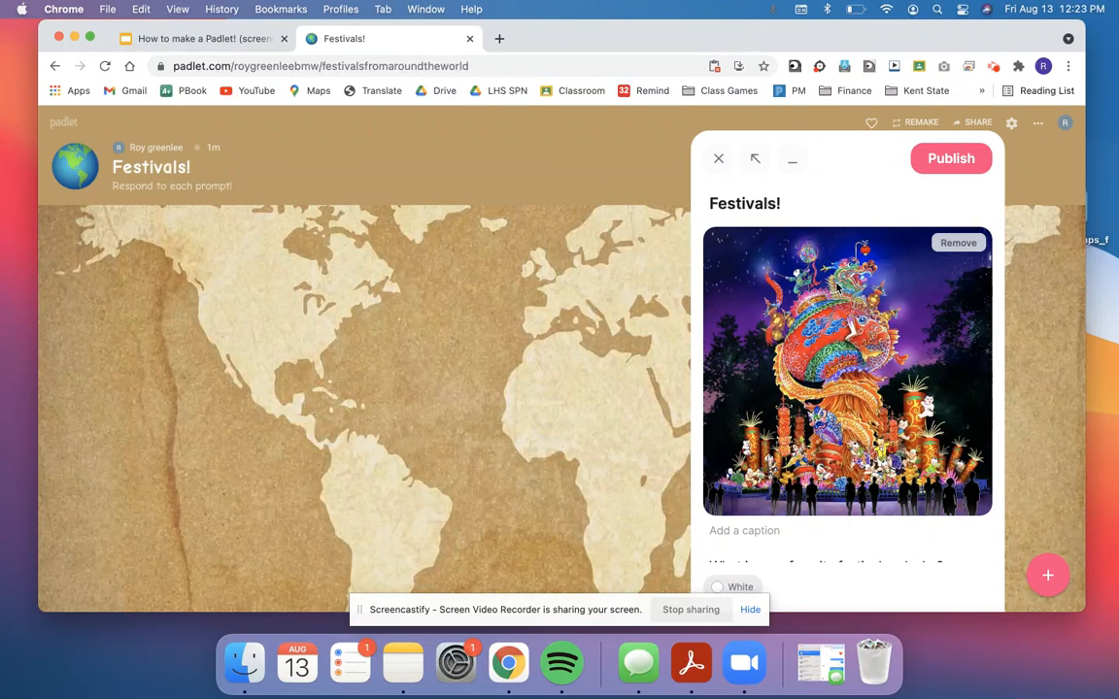
left_click(951, 159)
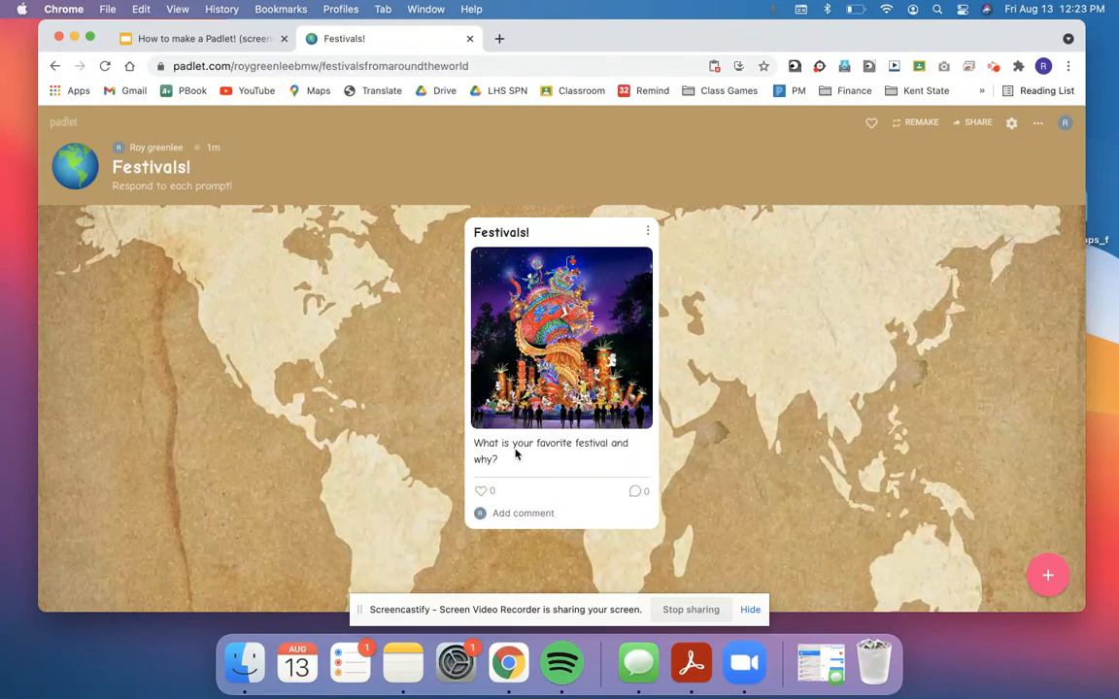
- Add the comment "I love" to the Festivals! post
left_click(508, 516)
type("I love Cinc")
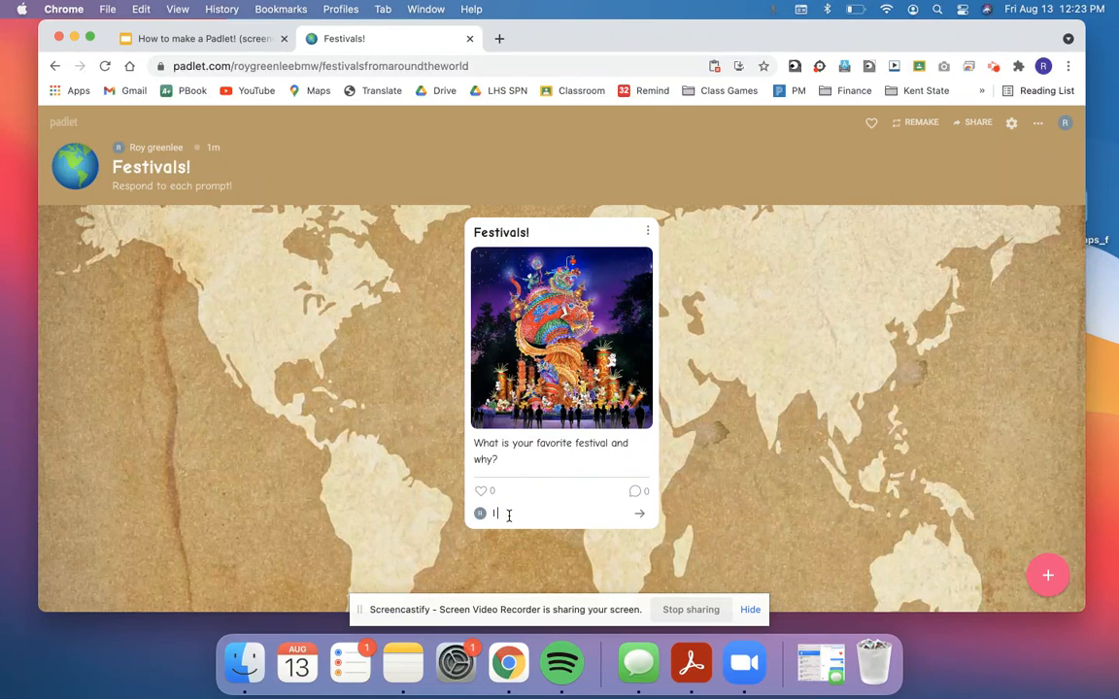
key("BackSpace")
key("BackSpace")
key("BackSpace")
key("BackSpace")
key("Return")
type("di")
key("BackSpace")
key("BackSpace")
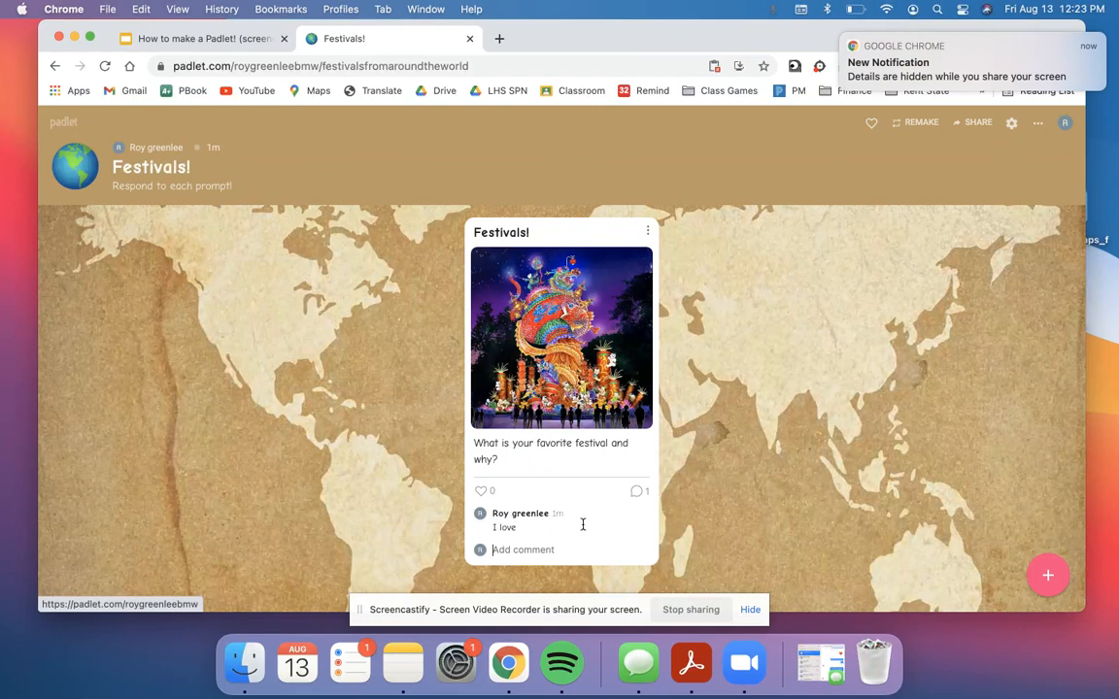
- Edit the comment to read "I love Dia De Los Muertos because of the rich history!" and save the update
left_click(646, 521)
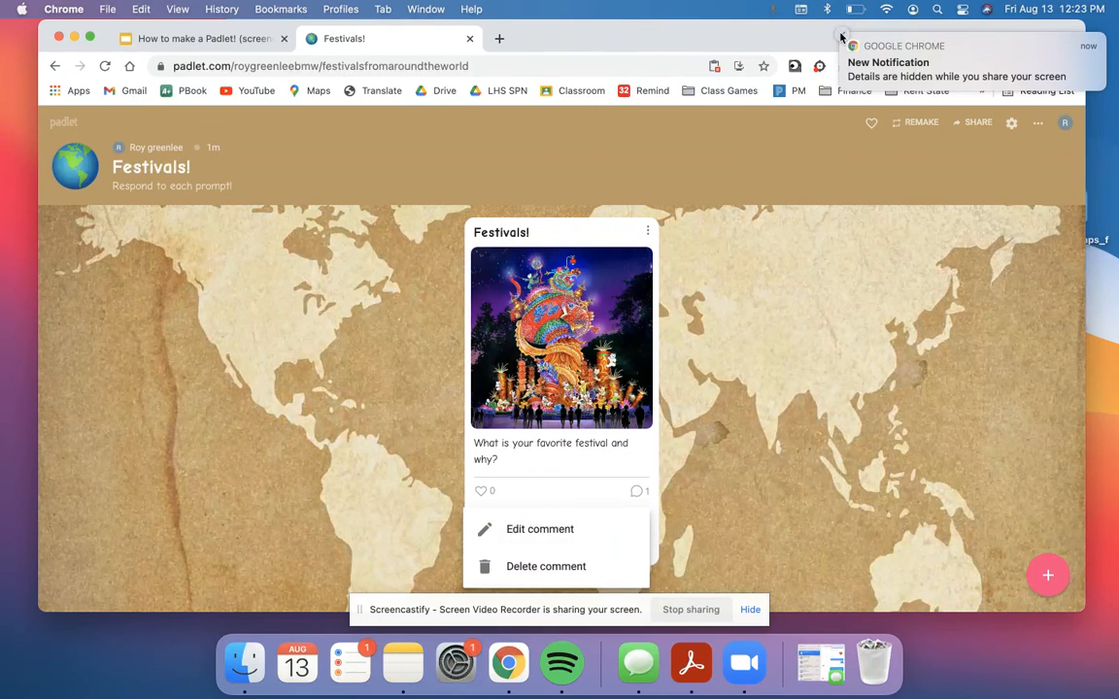
left_click(599, 500)
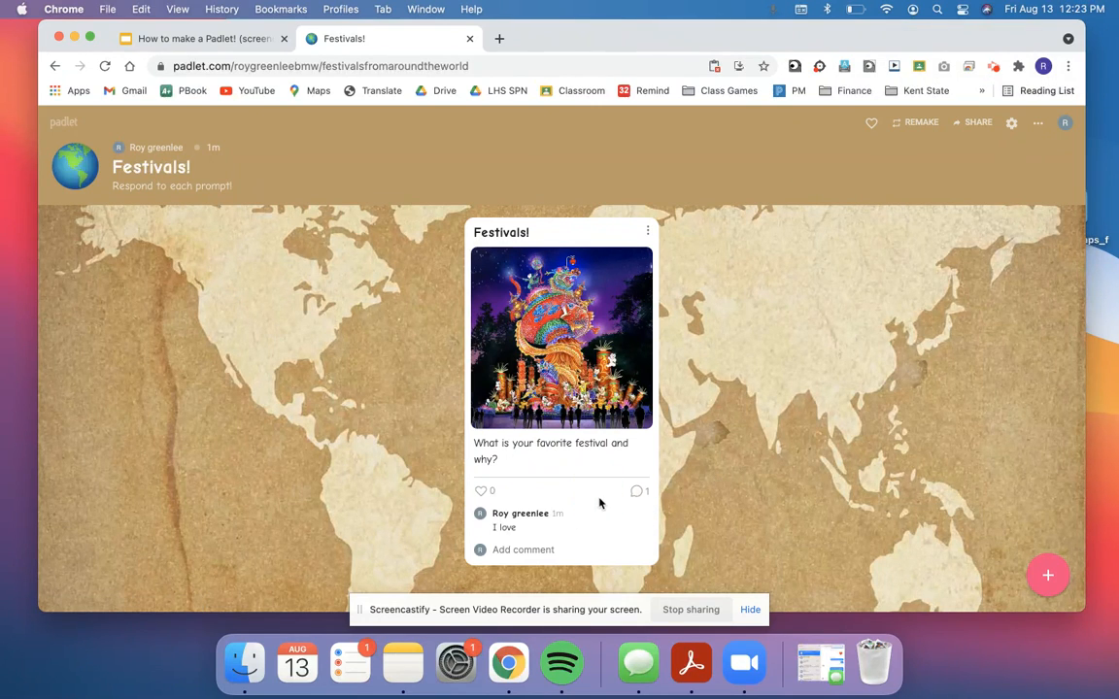
left_click(644, 520)
left_click(593, 535)
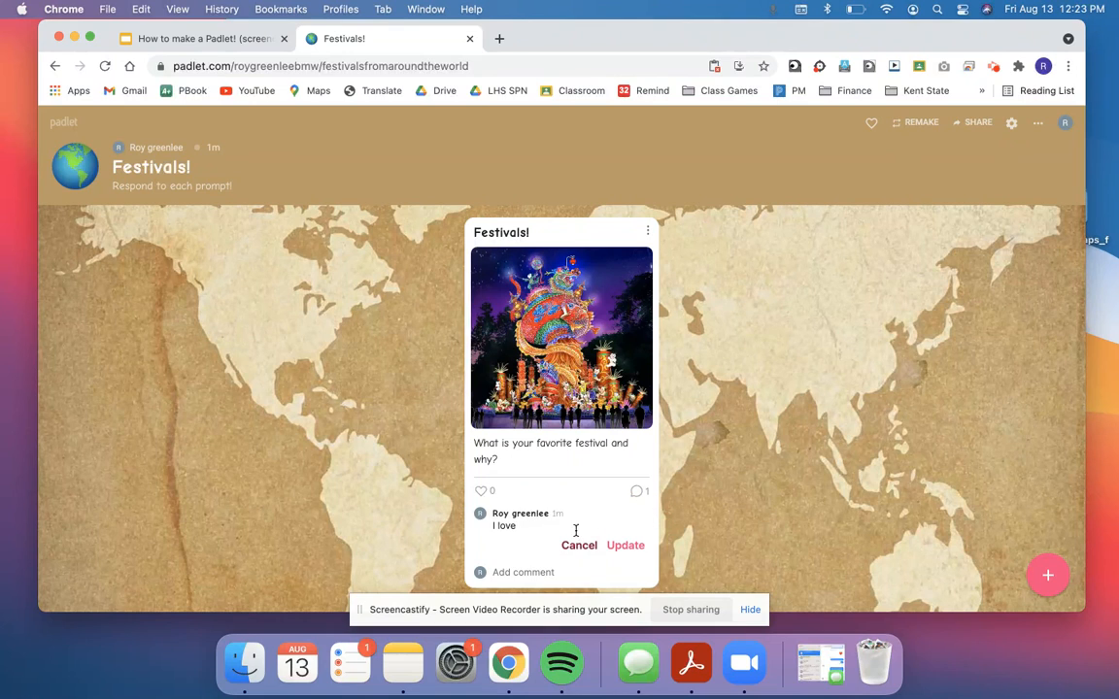
type("Dia De Los Muertos")
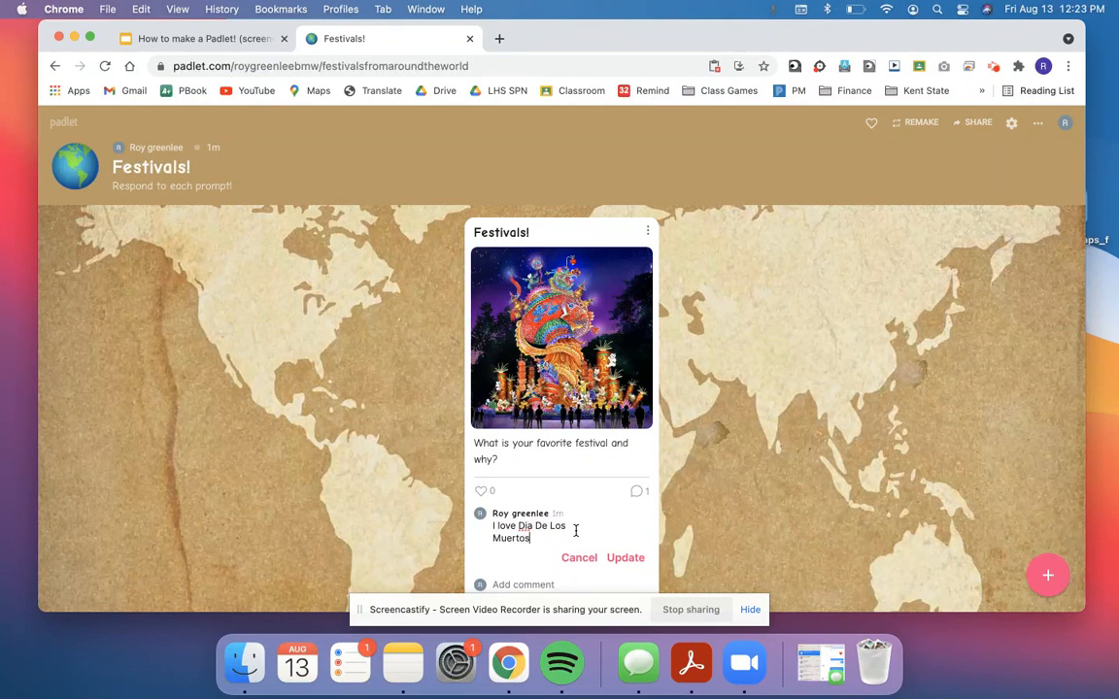
type(" because of the rich ")
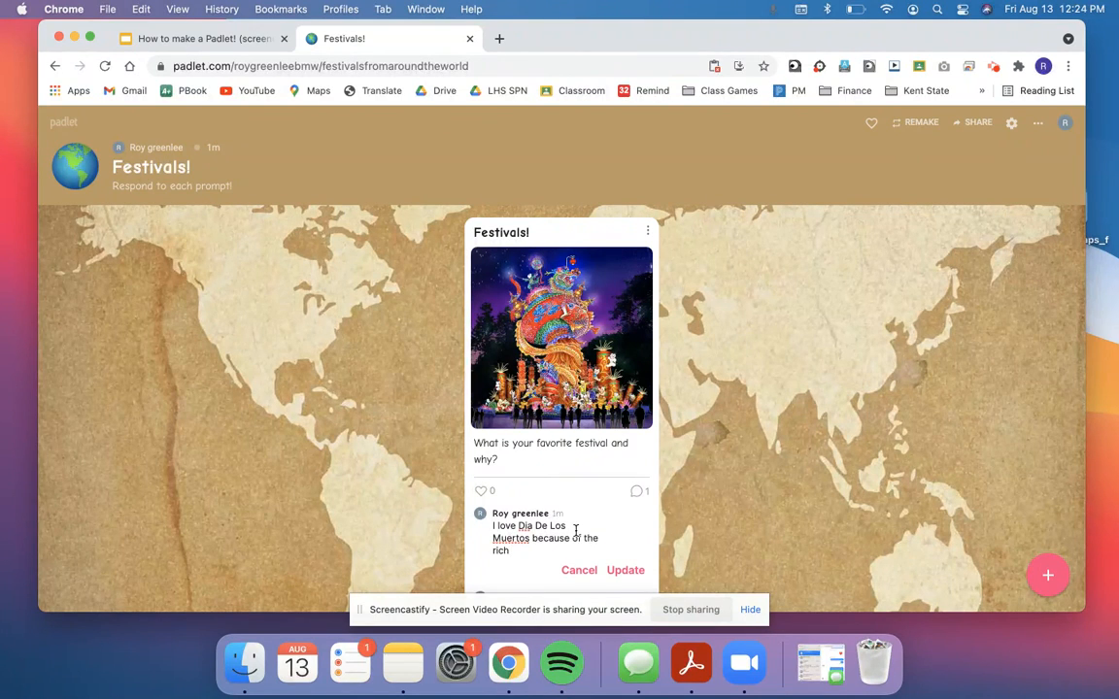
type("history")
left_click(622, 570)
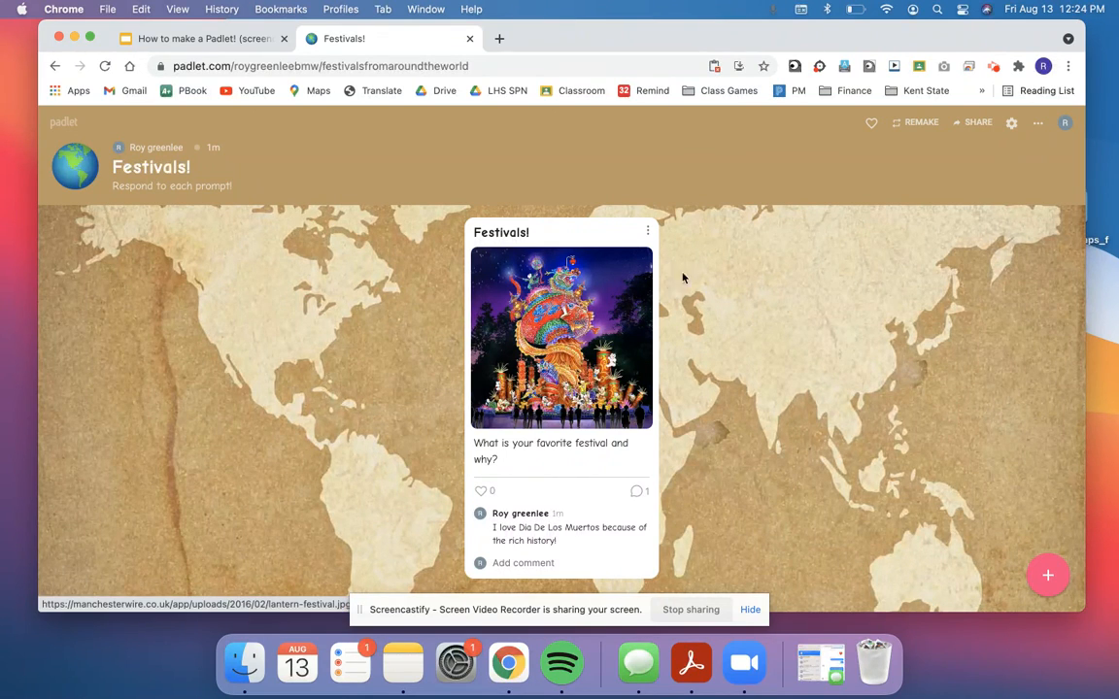
left_click(649, 233)
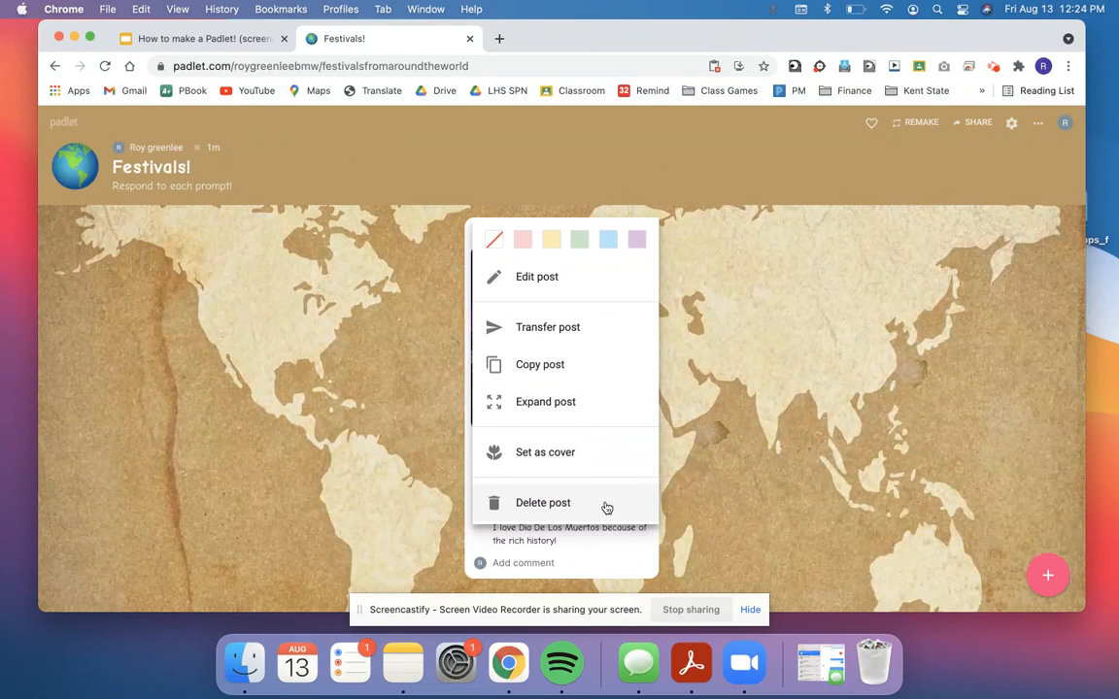
left_click(600, 550)
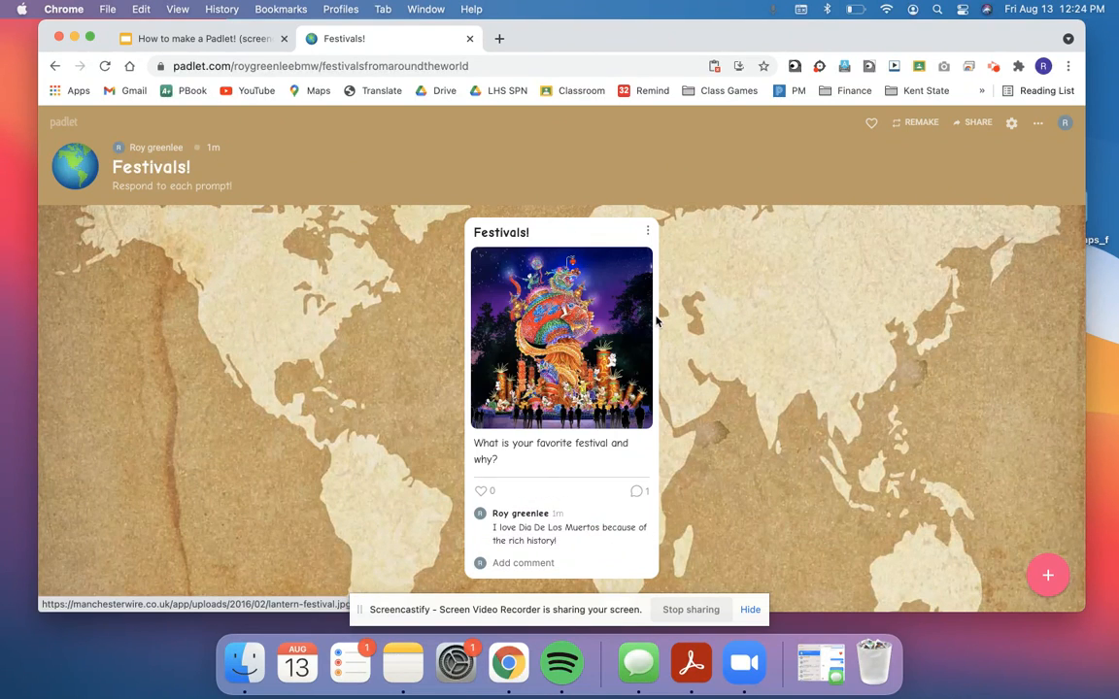